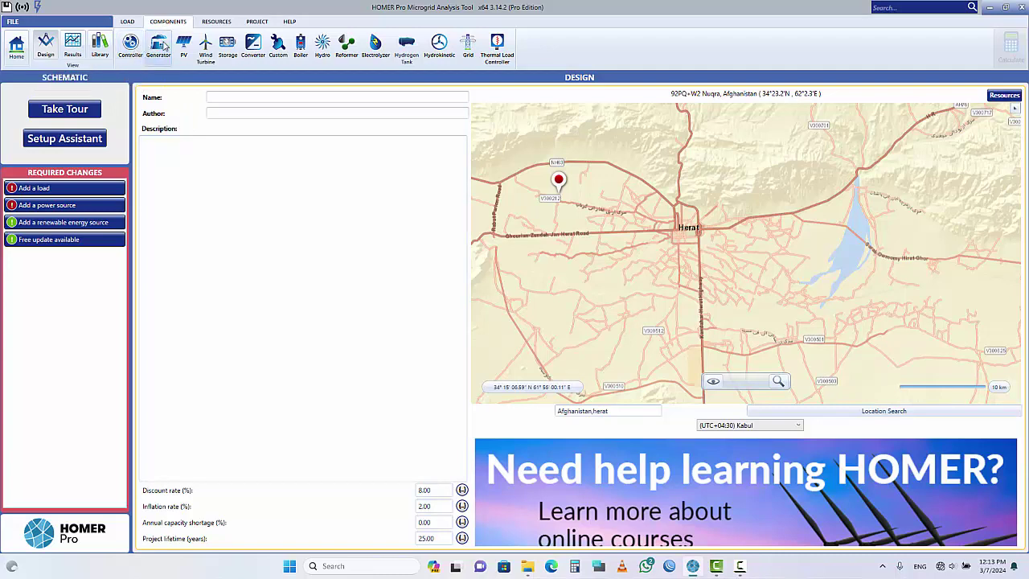
Add the first electric load as a synthetic Residential profile with the peak month set to None.
left_click(134, 23)
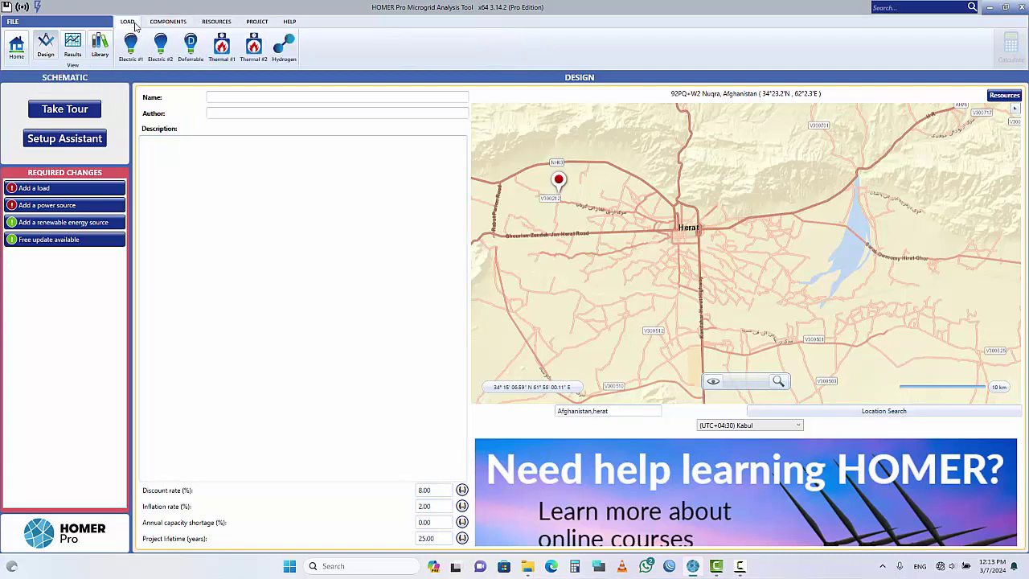
left_click(155, 24)
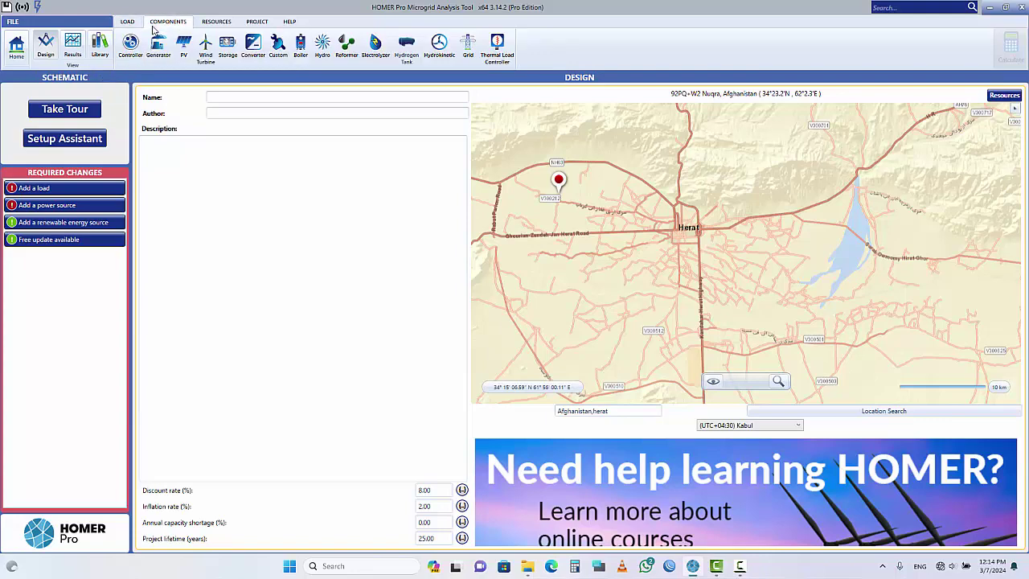
left_click(127, 21)
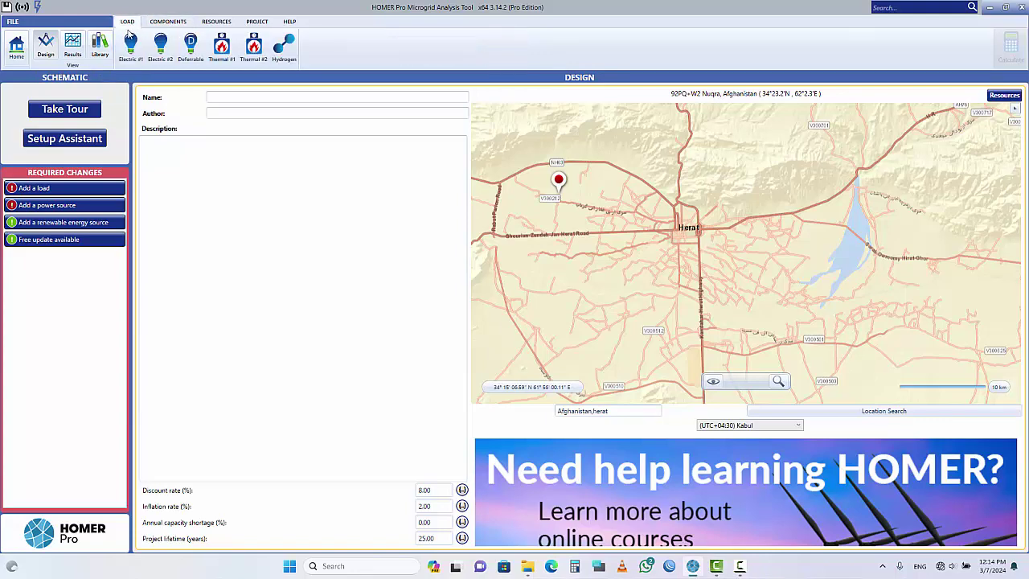
left_click(130, 45)
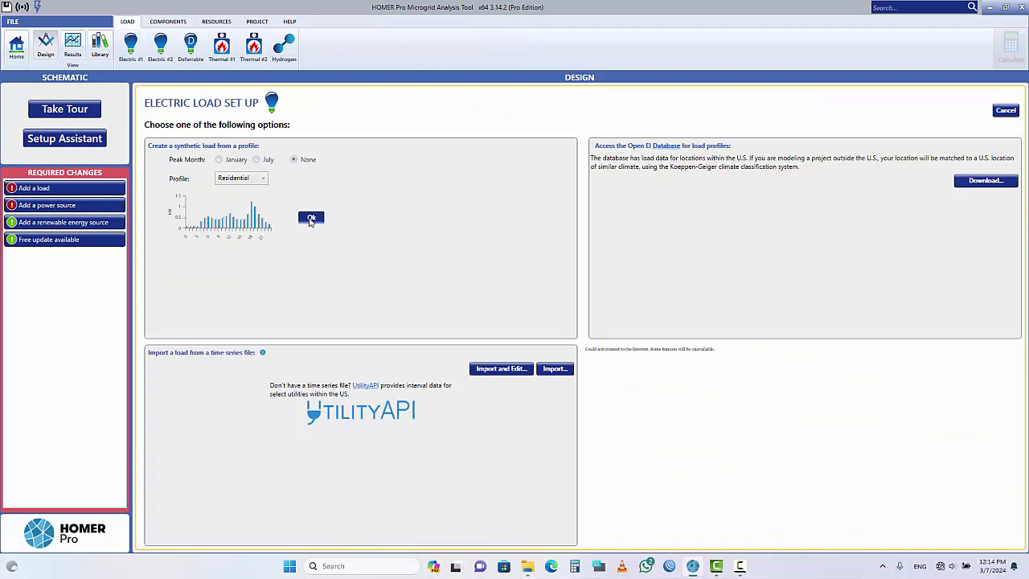
left_click(312, 221)
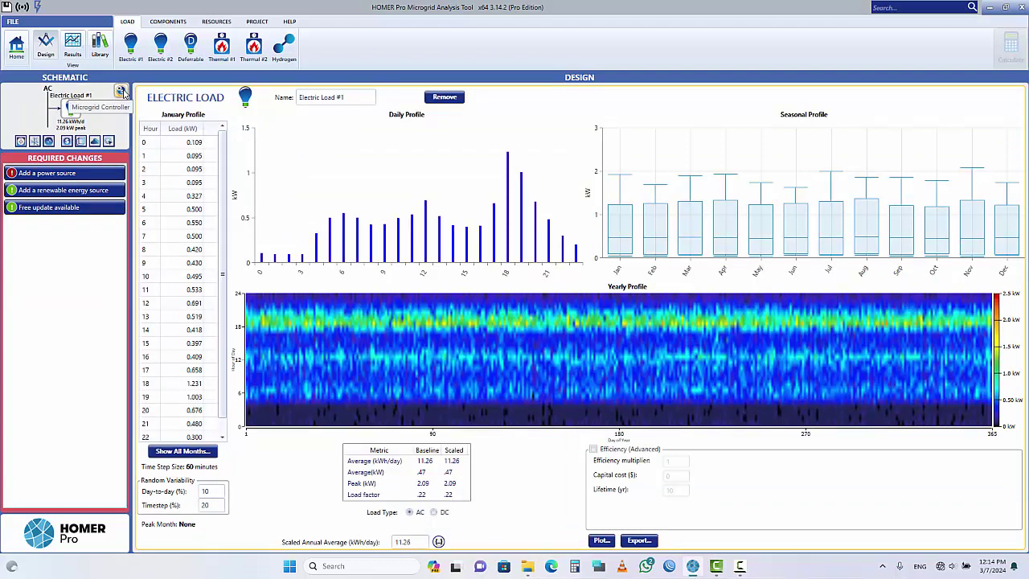
Open the microgrid controller setup and review the dispatch strategies available to add.
left_click(121, 92)
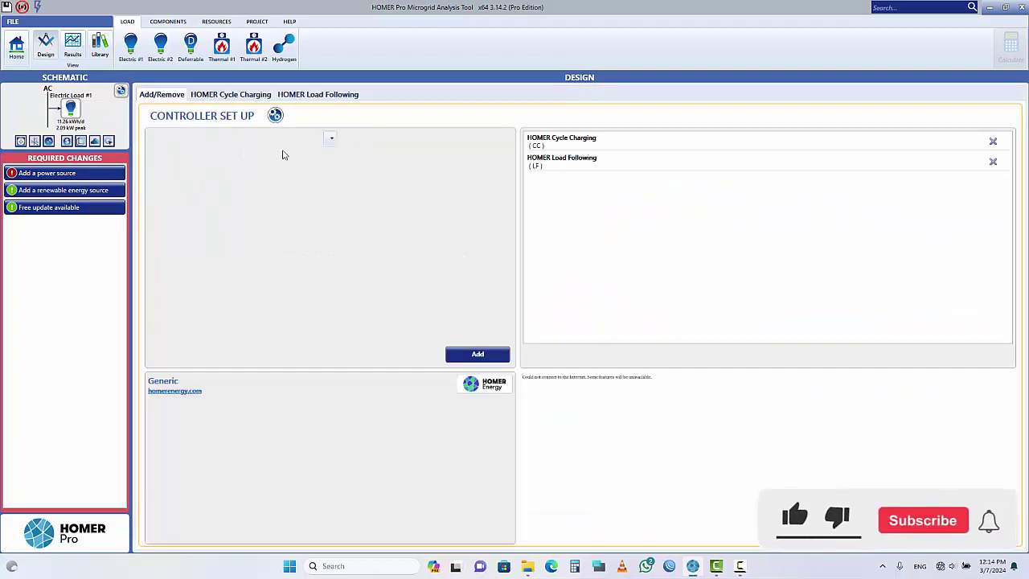
left_click(331, 139)
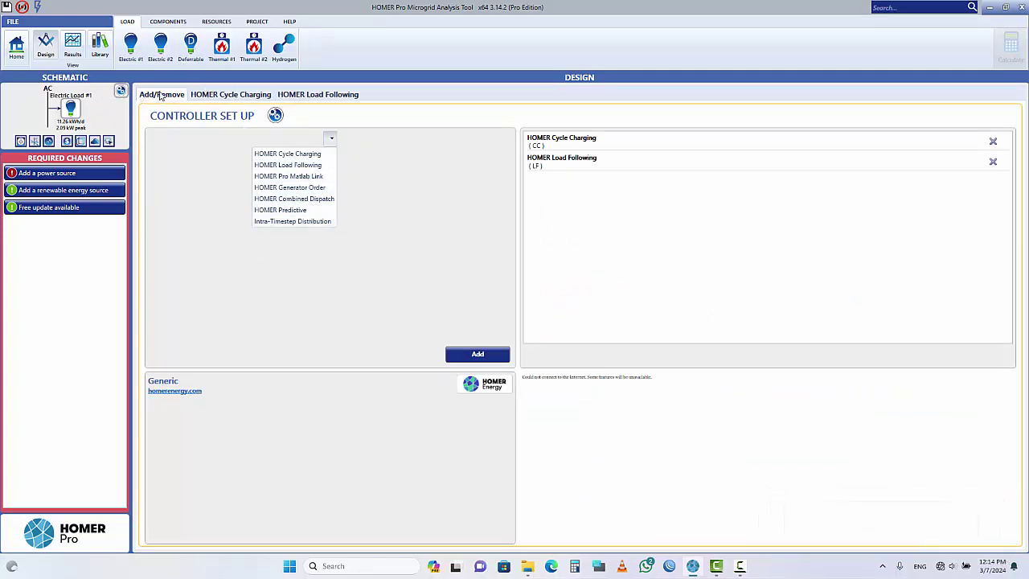
left_click(205, 93)
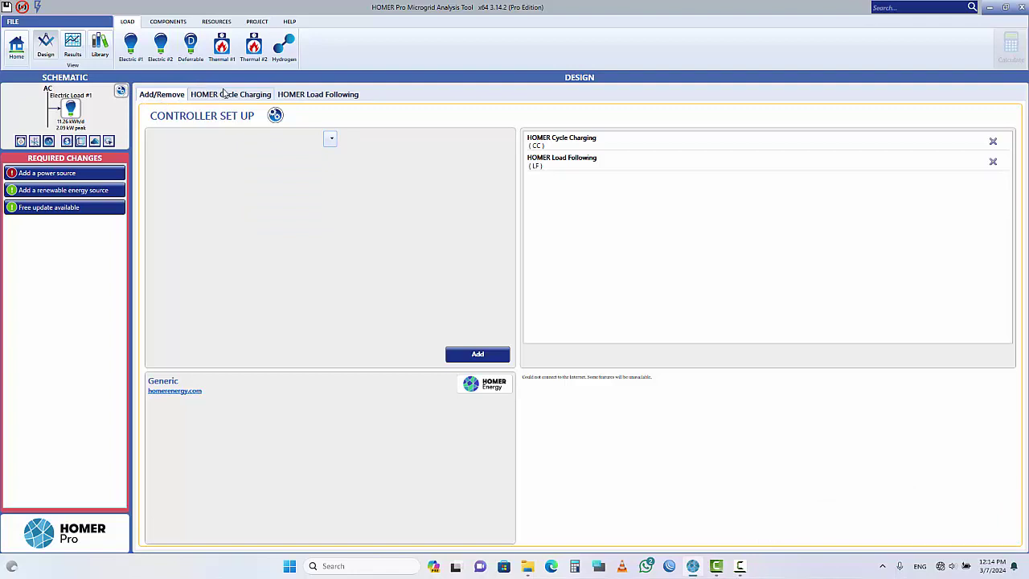
Open the generator setup and look through the full list of generic genset choices.
left_click(166, 22)
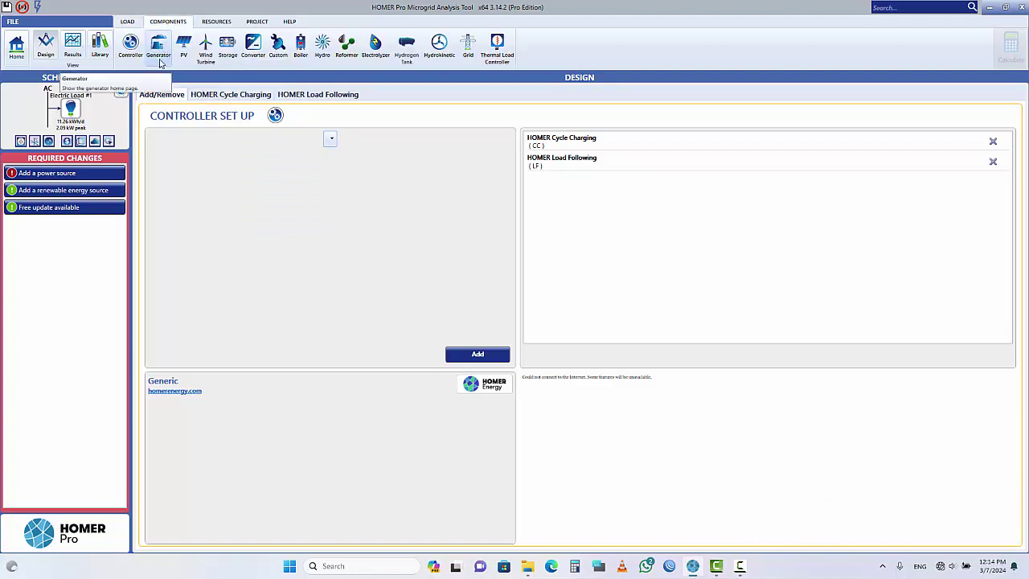
left_click(158, 46)
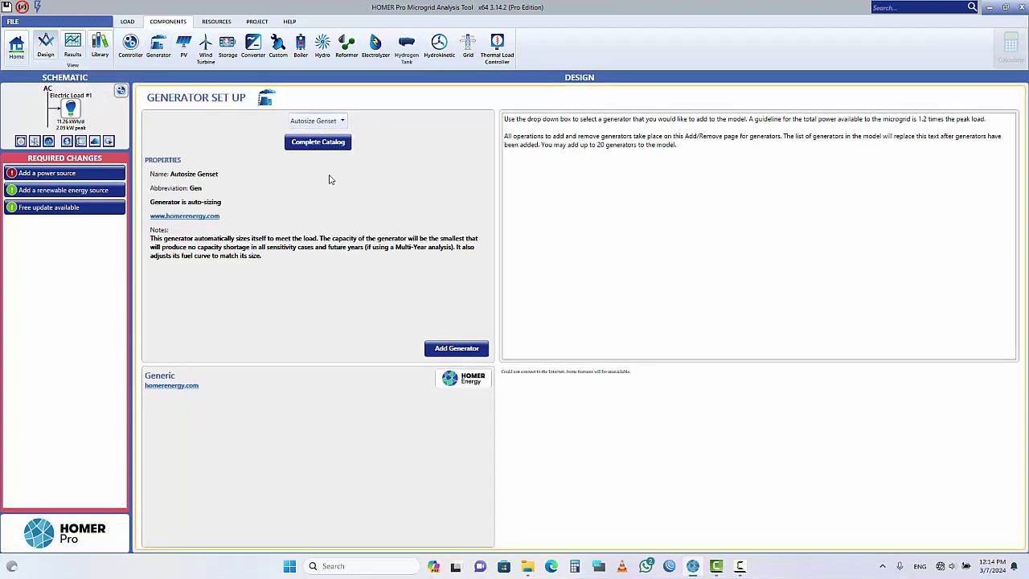
left_click(338, 122)
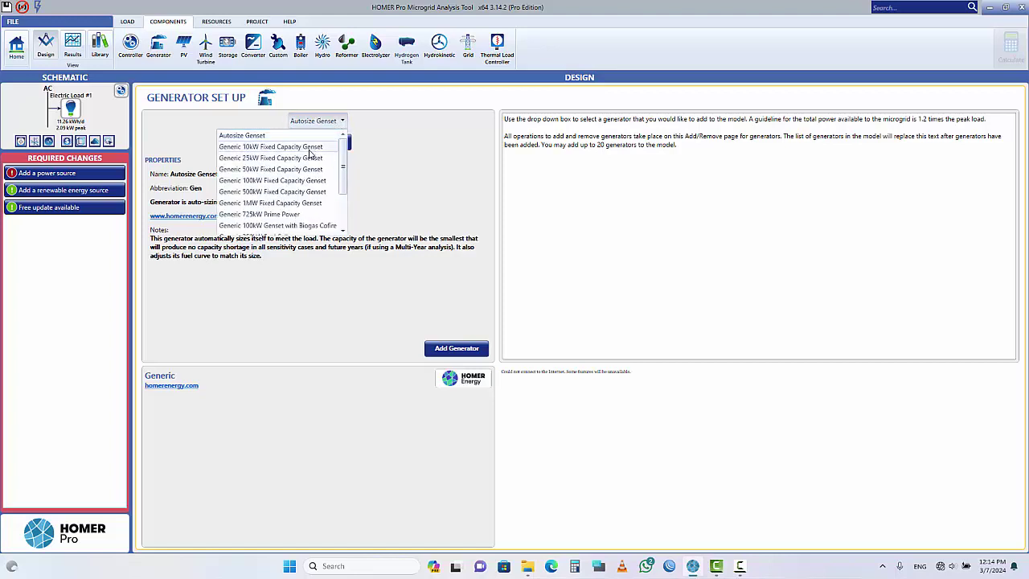
scroll(311, 154, "down", 3)
scroll(311, 154, "up", 3)
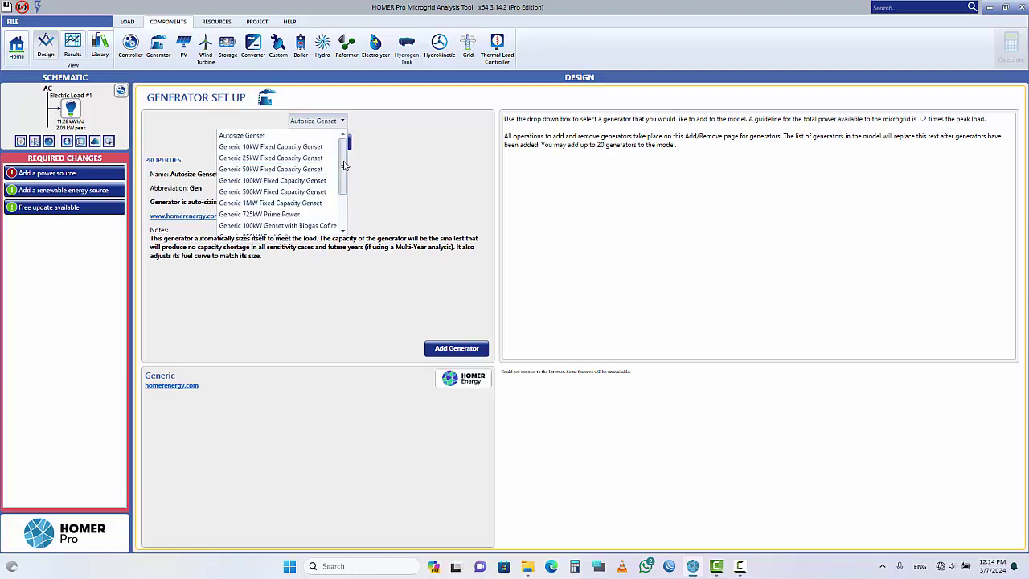
scroll(346, 201, "down", 2)
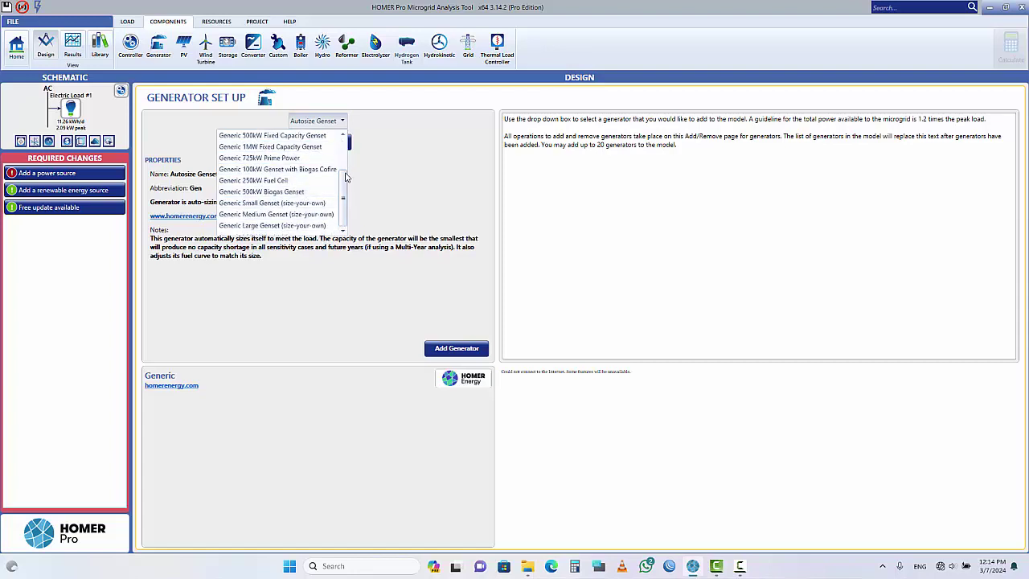
scroll(288, 193, "up", 2)
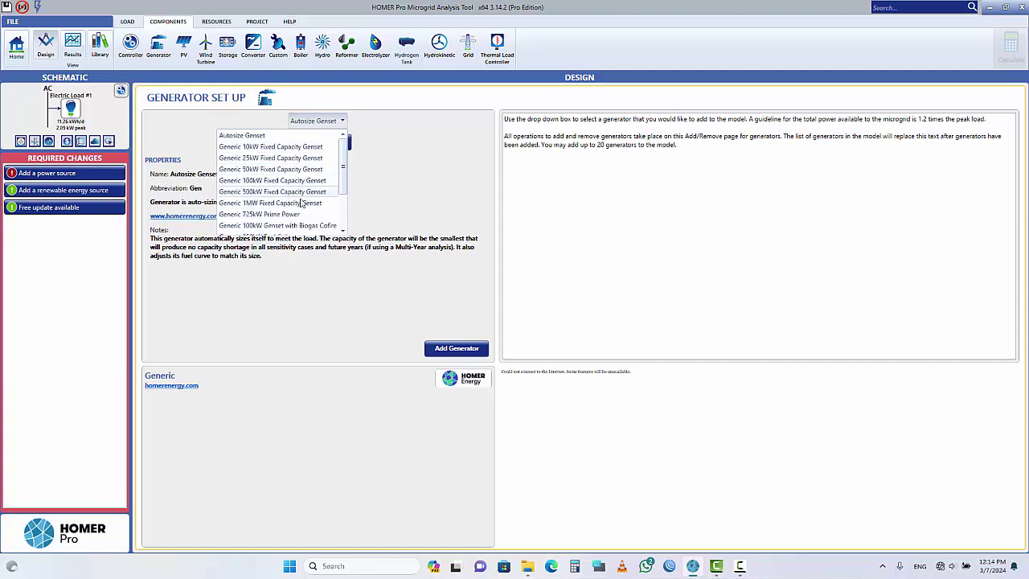
left_click(364, 199)
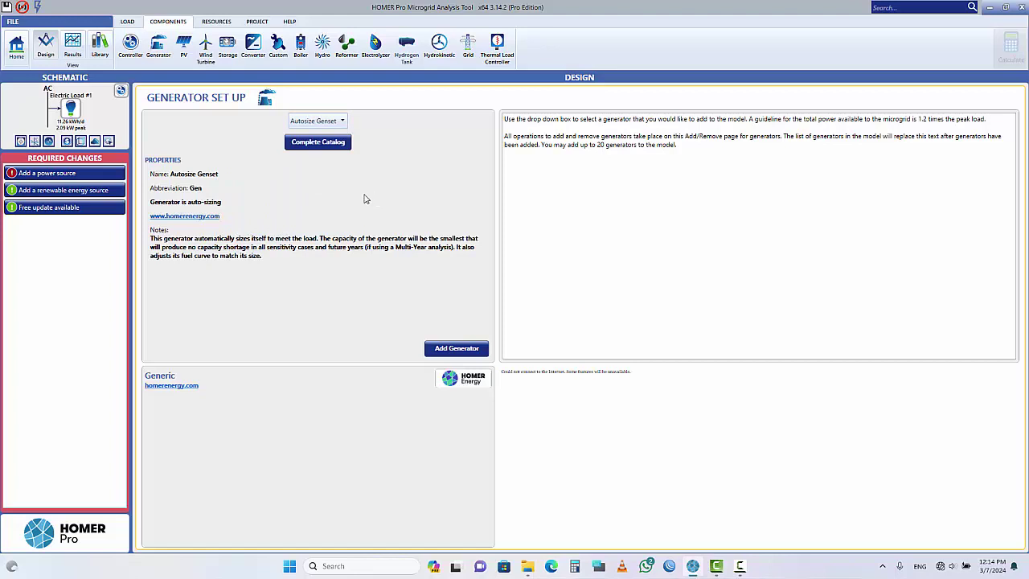
Add the CAT-20kVA-50Hz-PP diesel generator from the complete generator catalog.
left_click(328, 150)
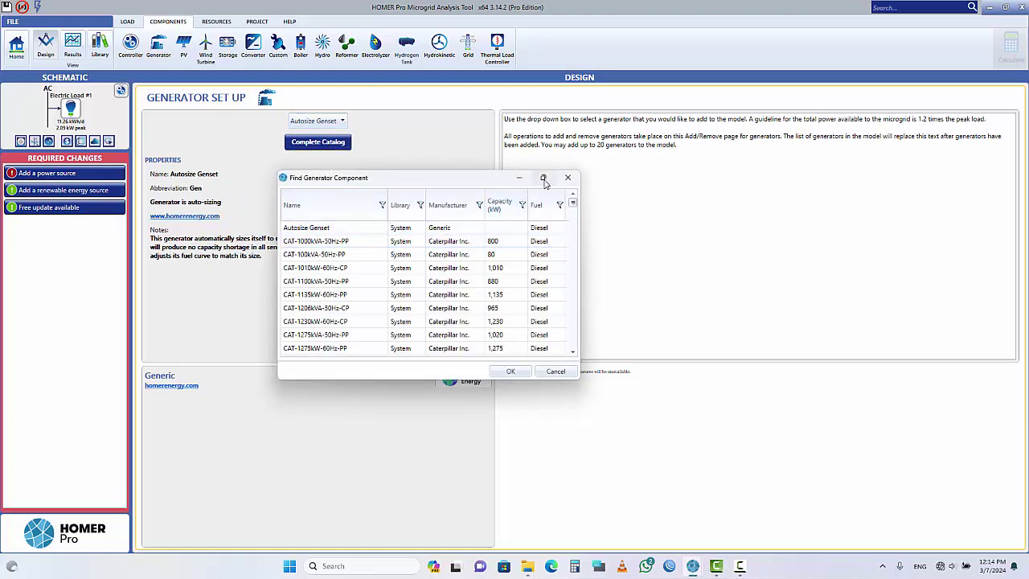
left_click(543, 177)
scroll(195, 174, "down", 9)
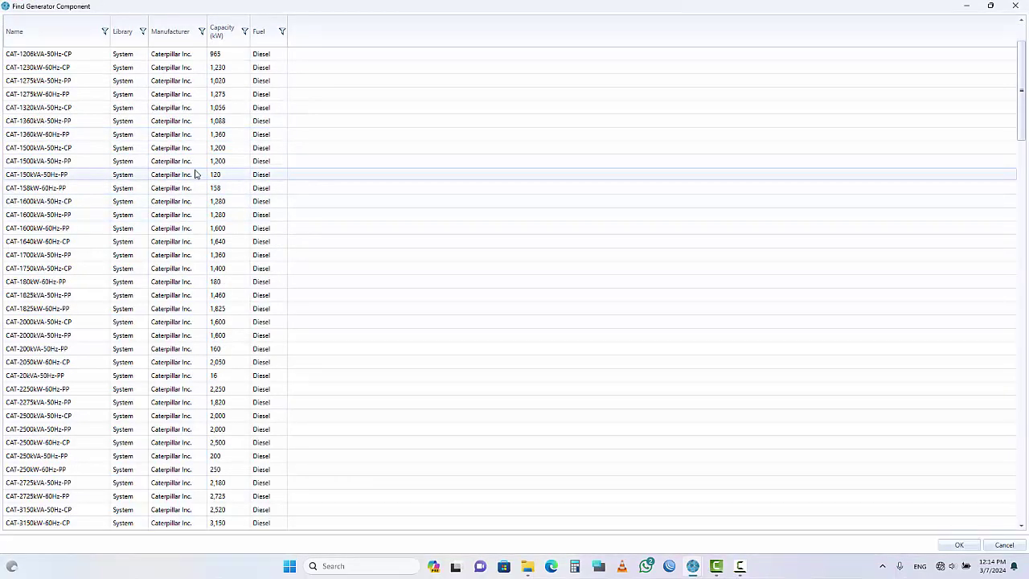
scroll(148, 261, "down", 8)
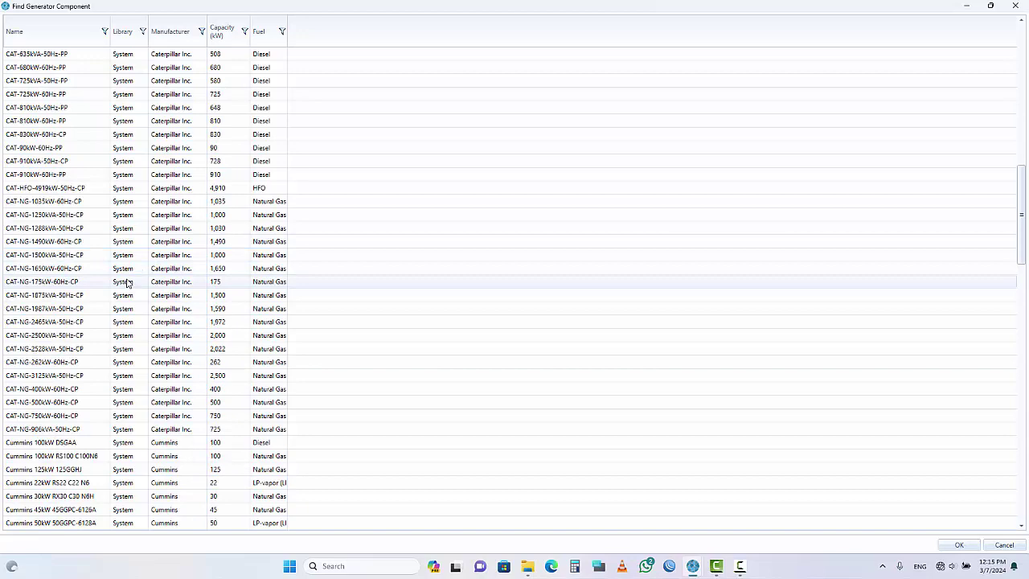
scroll(127, 281, "down", 2)
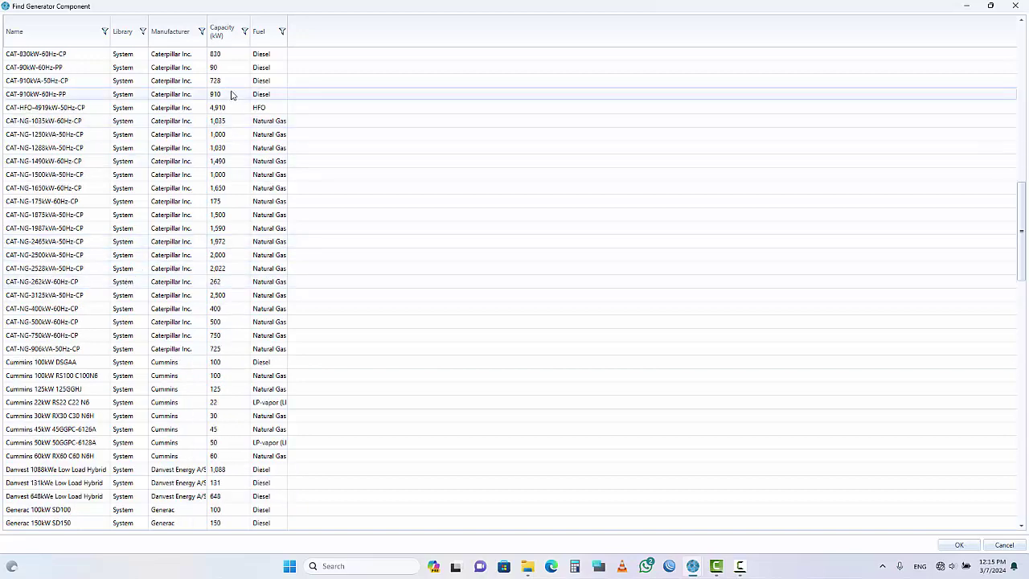
scroll(231, 95, "up", 15)
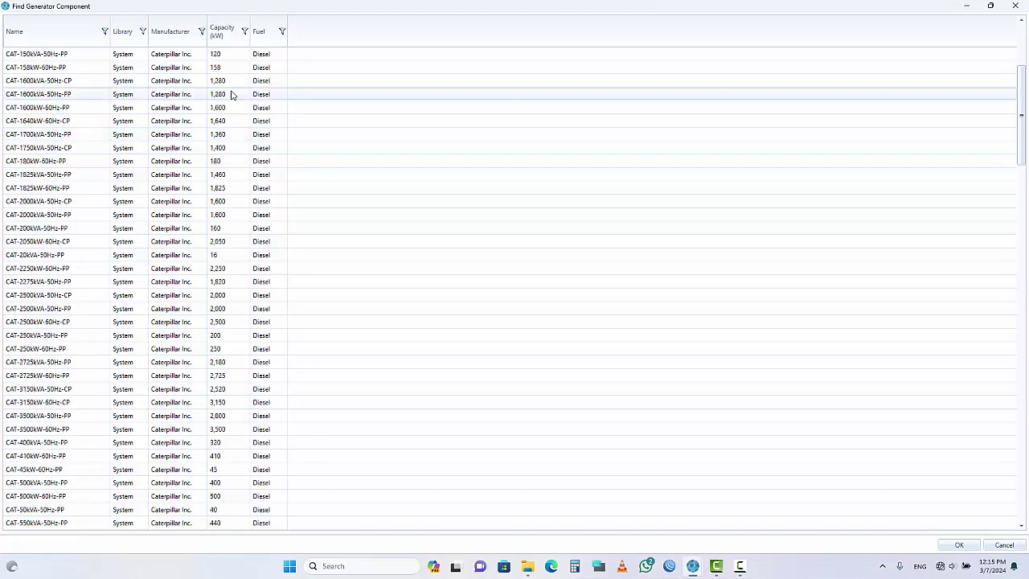
scroll(231, 95, "up", 1)
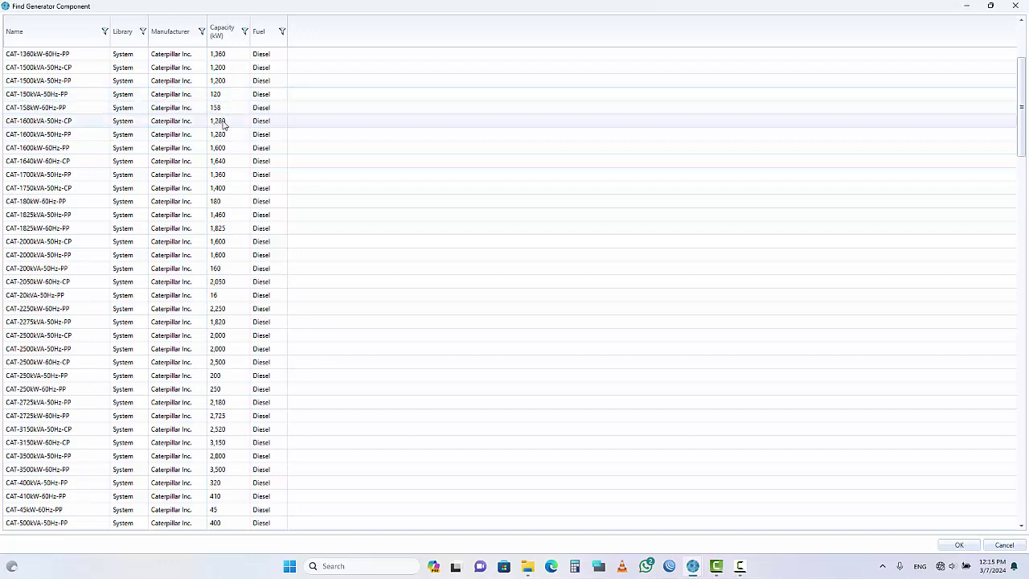
left_click(223, 296)
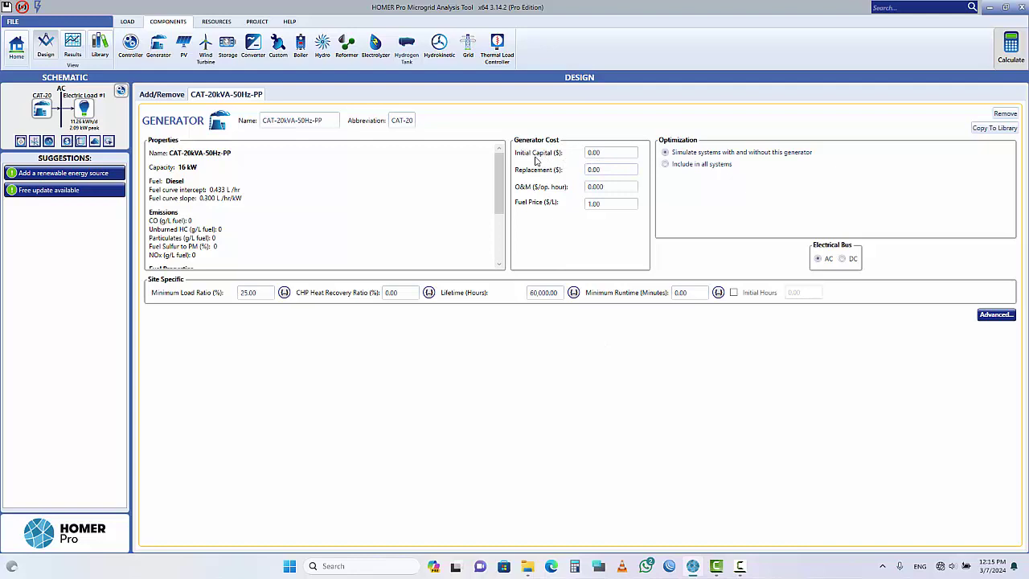
Set the generator's initial capital cost to $2,000.
left_click(621, 152)
left_click_drag(599, 152, 585, 160)
type("0")
left_click(627, 169)
left_click(617, 203)
left_click_drag(617, 203, 589, 204)
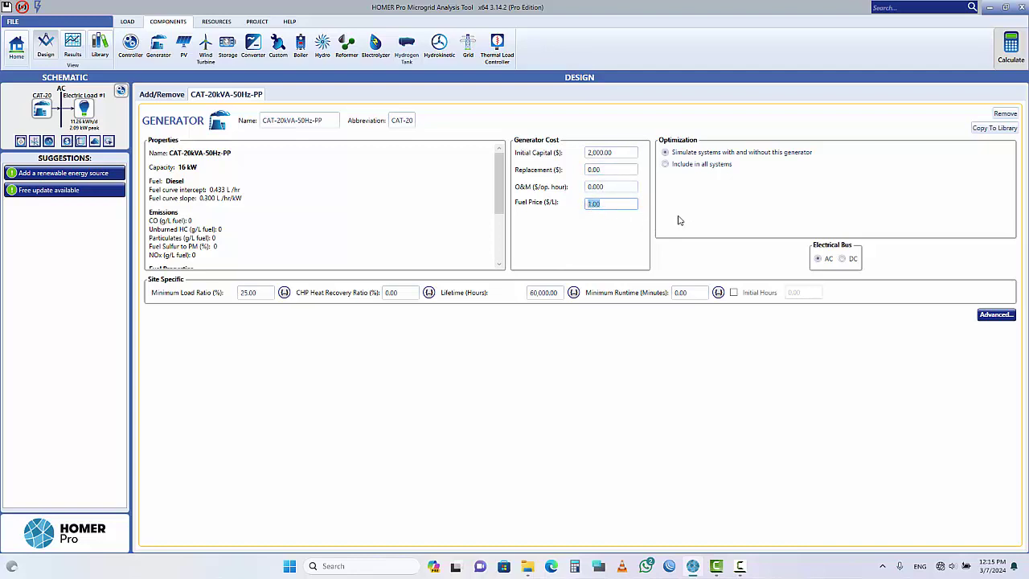
Try the generator on the DC electrical bus and return it to the AC bus.
left_click(841, 259)
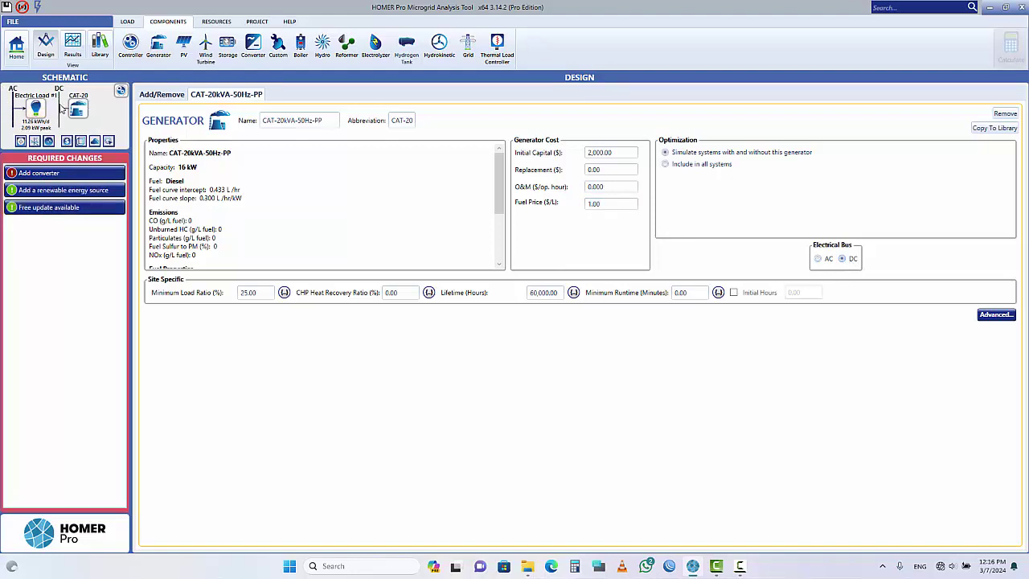
left_click(822, 262)
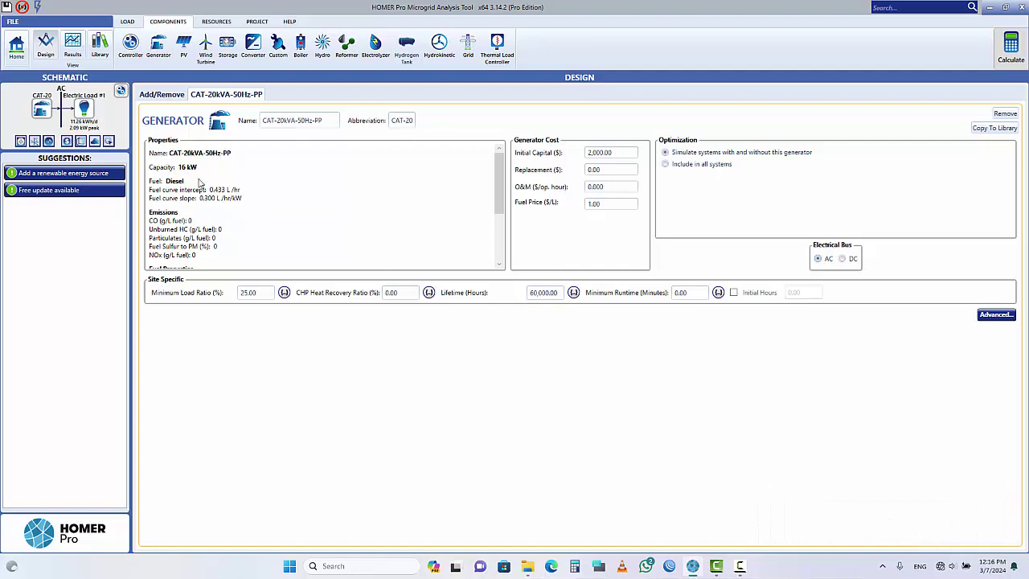
Review the generator's listed properties, including its emissions, fuel properties and notes.
scroll(203, 189, "down", 5)
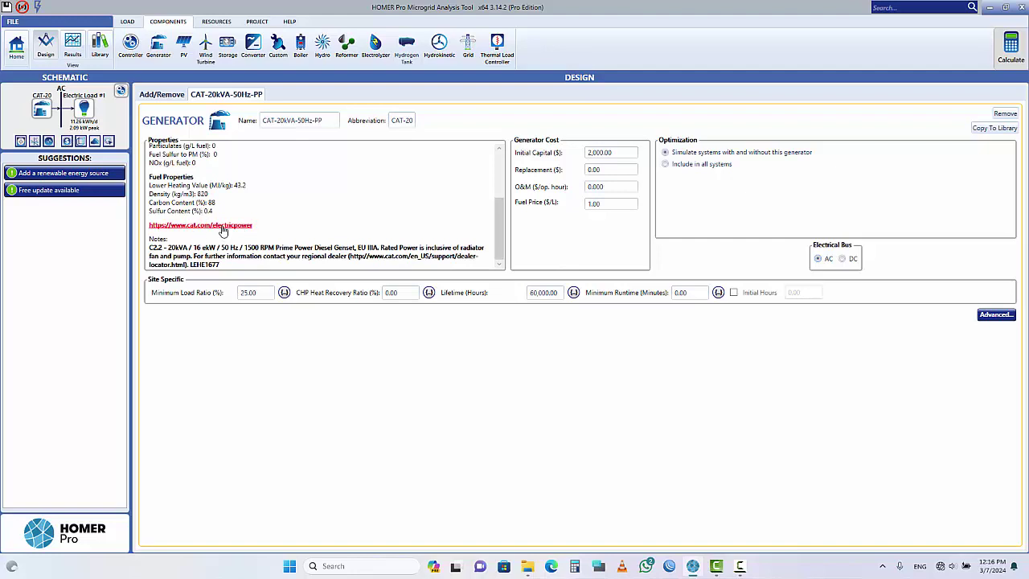
scroll(215, 233, "up", 5)
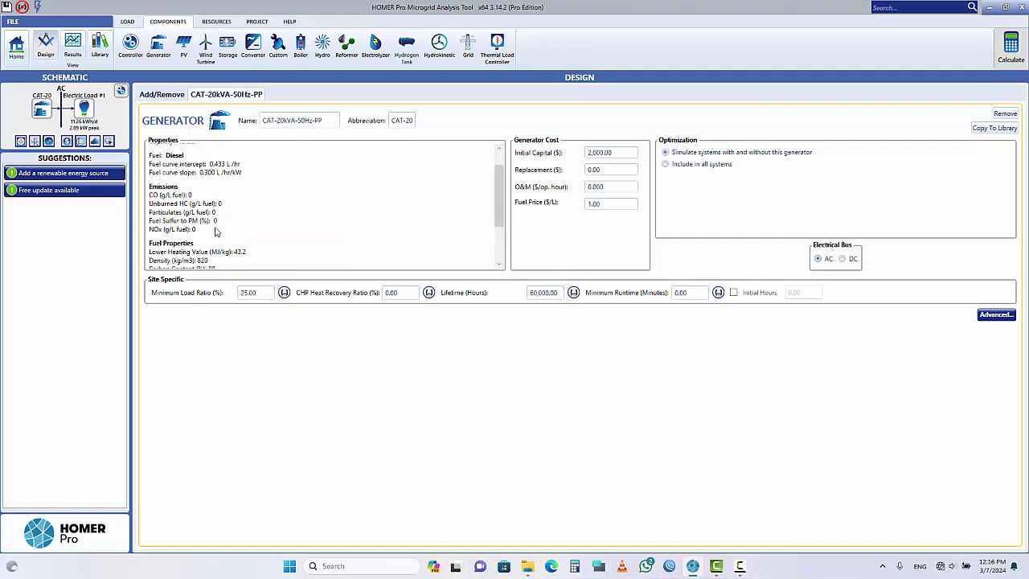
scroll(216, 231, "down", 5)
scroll(215, 231, "up", 5)
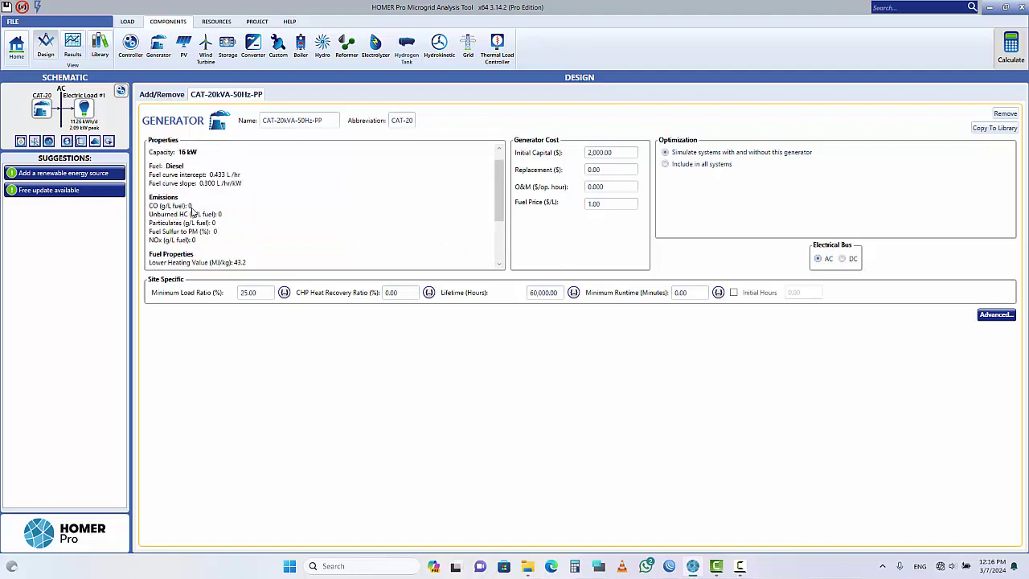
scroll(203, 193, "down", 5)
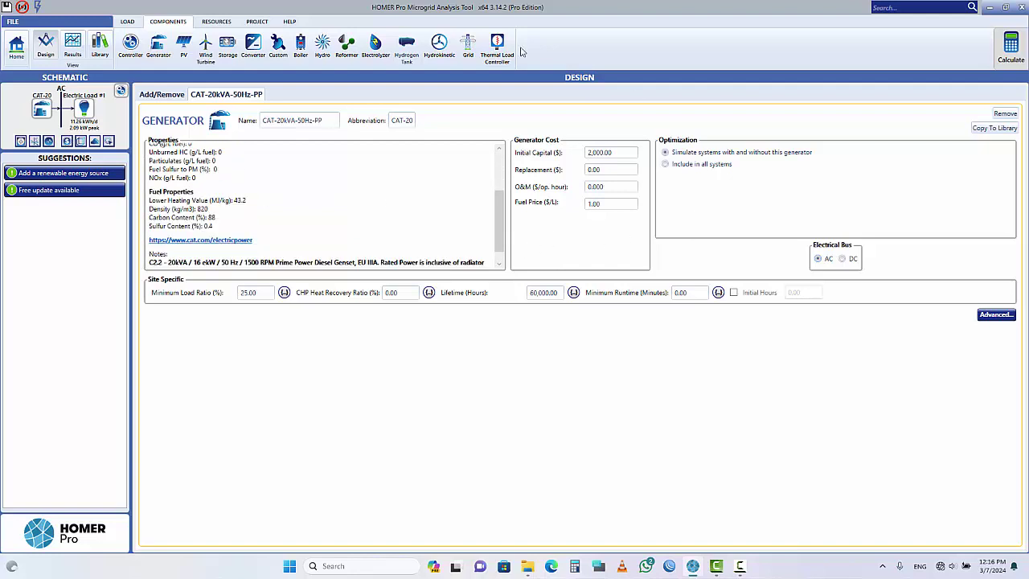
Open the generator's advanced properties and examine its fuel resource and fuel curve settings.
left_click(997, 314)
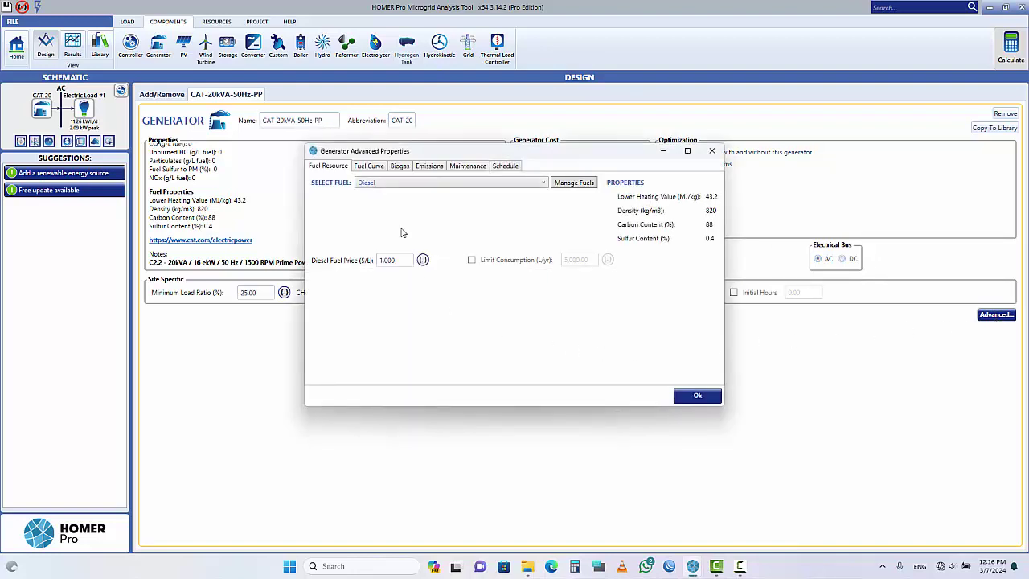
left_click_drag(499, 156, 514, 138)
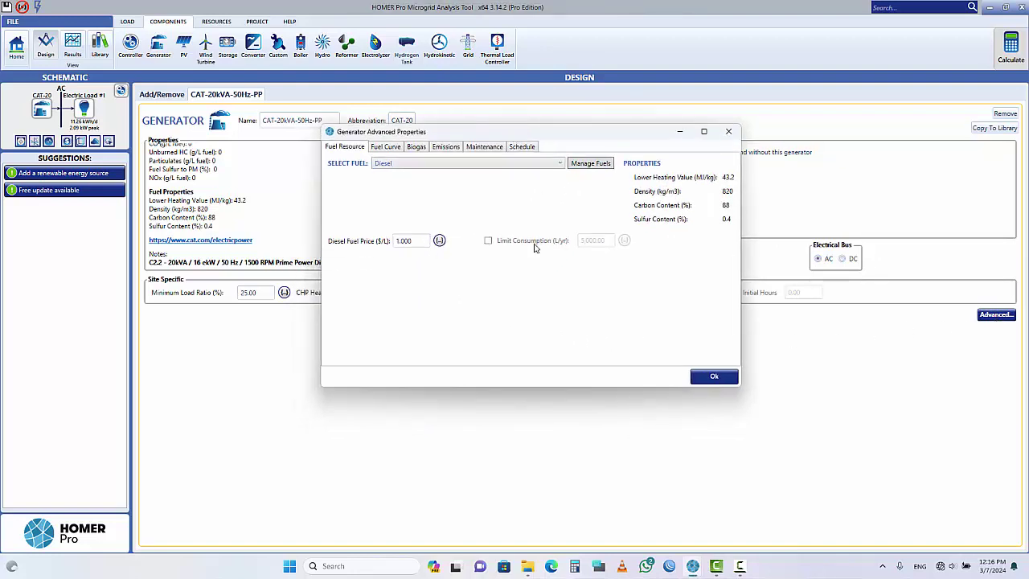
left_click(386, 147)
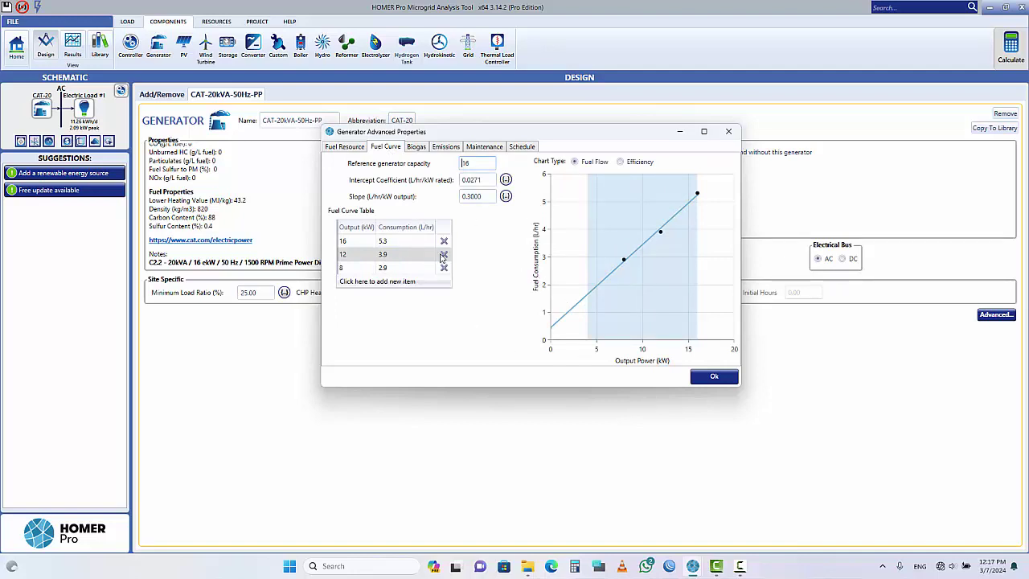
Enable cofiring with biogas to view its settings, and disable it again.
left_click(414, 148)
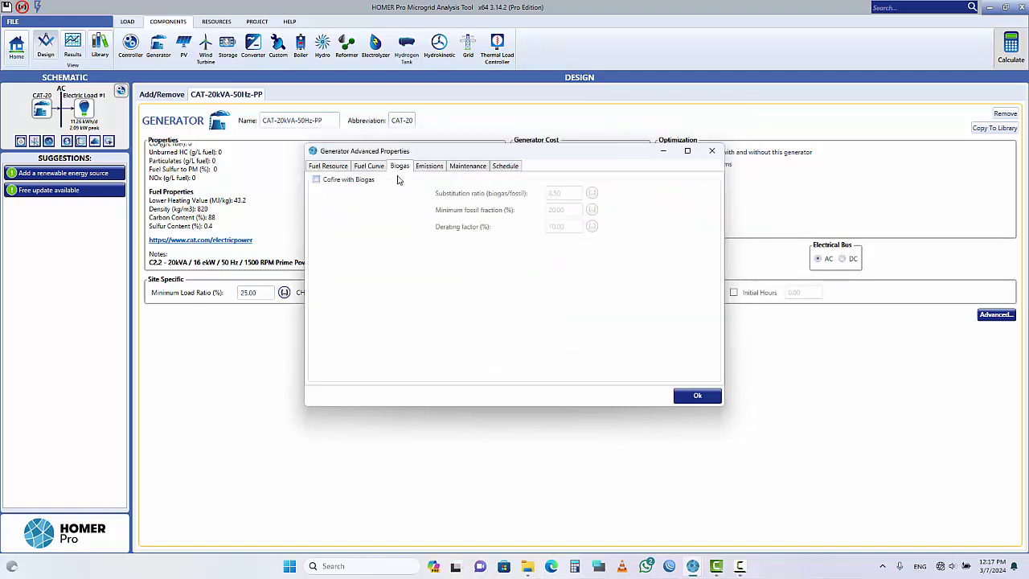
left_click(341, 185)
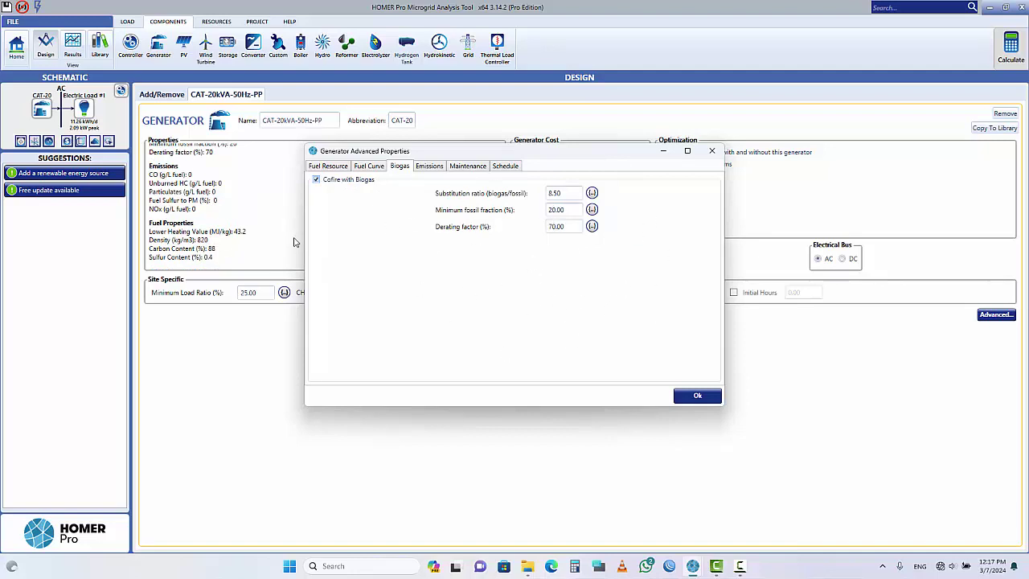
left_click(330, 186)
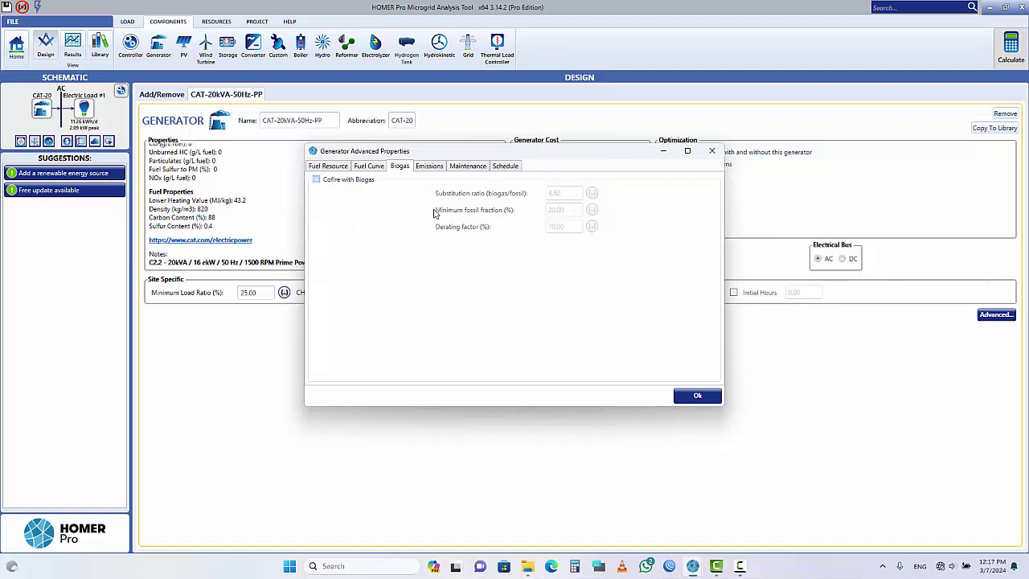
Recheck the generator's fuel curve and fuel resource settings, and close its advanced properties.
left_click(379, 169)
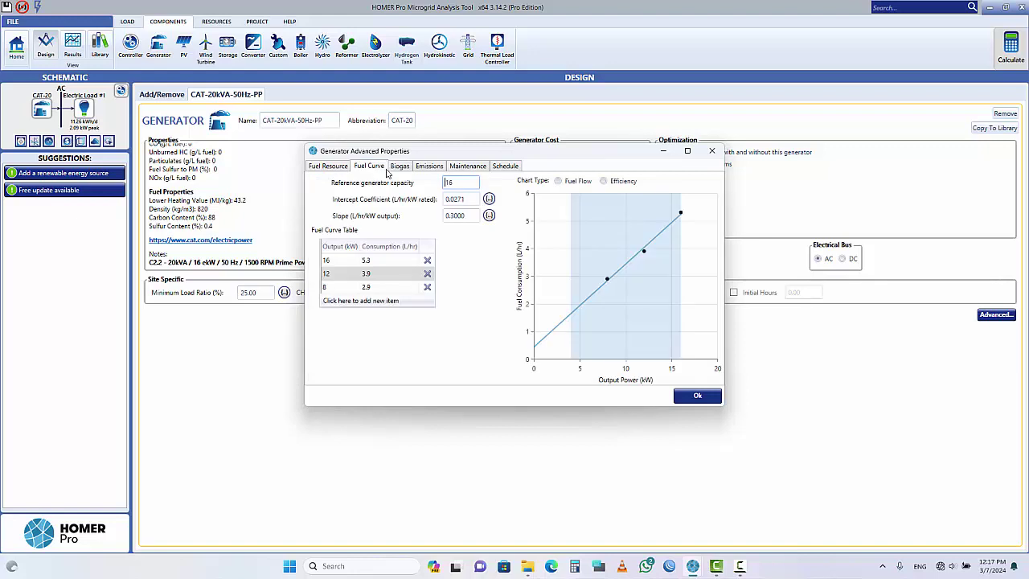
left_click(328, 167)
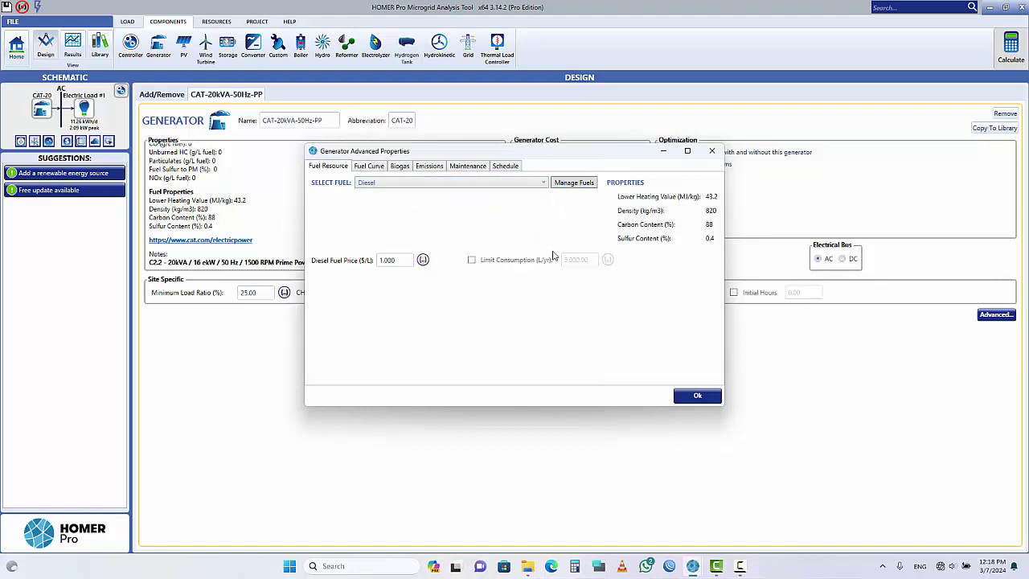
left_click(696, 394)
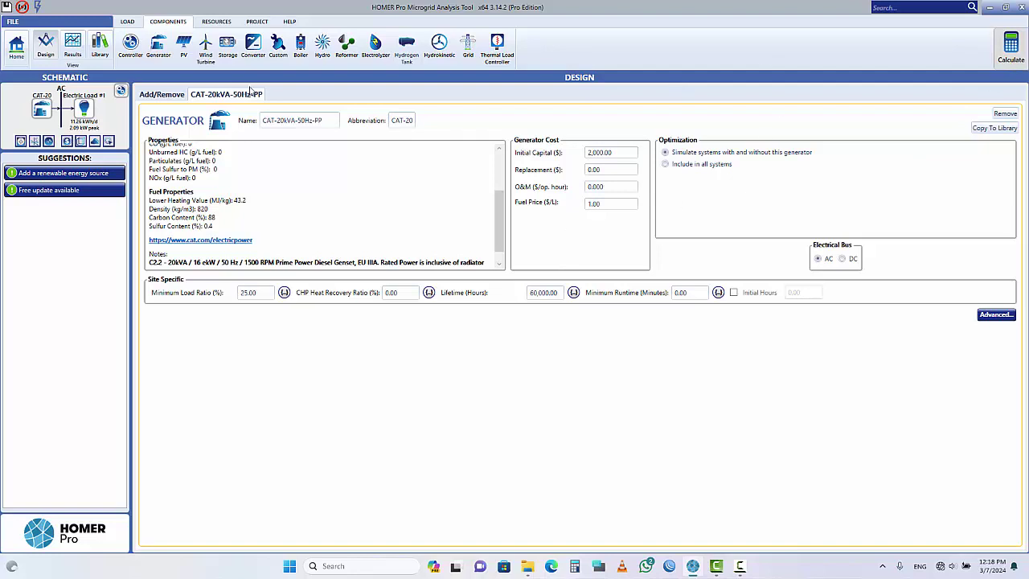
Open the PV setup and look through the preset PV types available for the model.
left_click(181, 49)
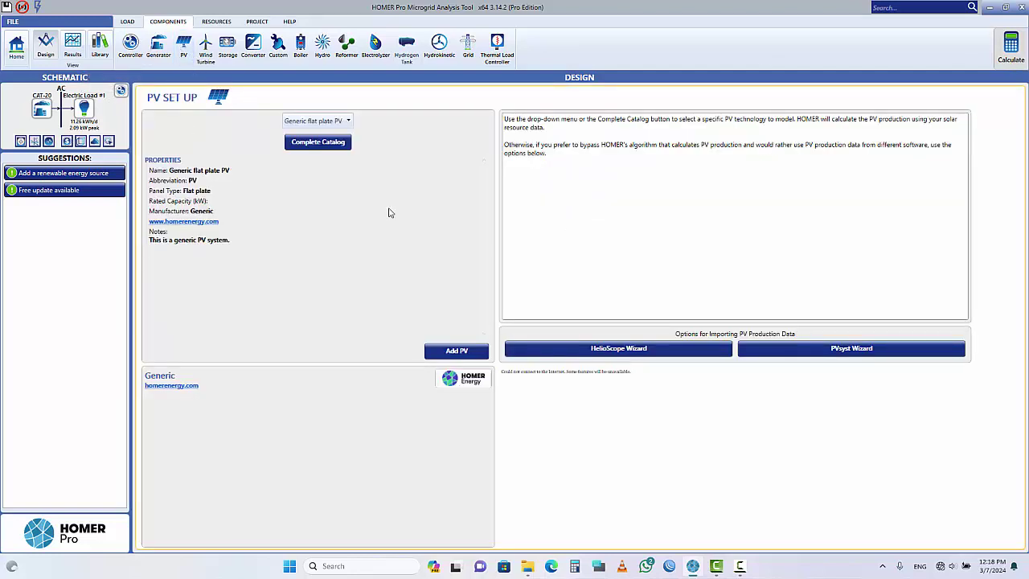
left_click(338, 122)
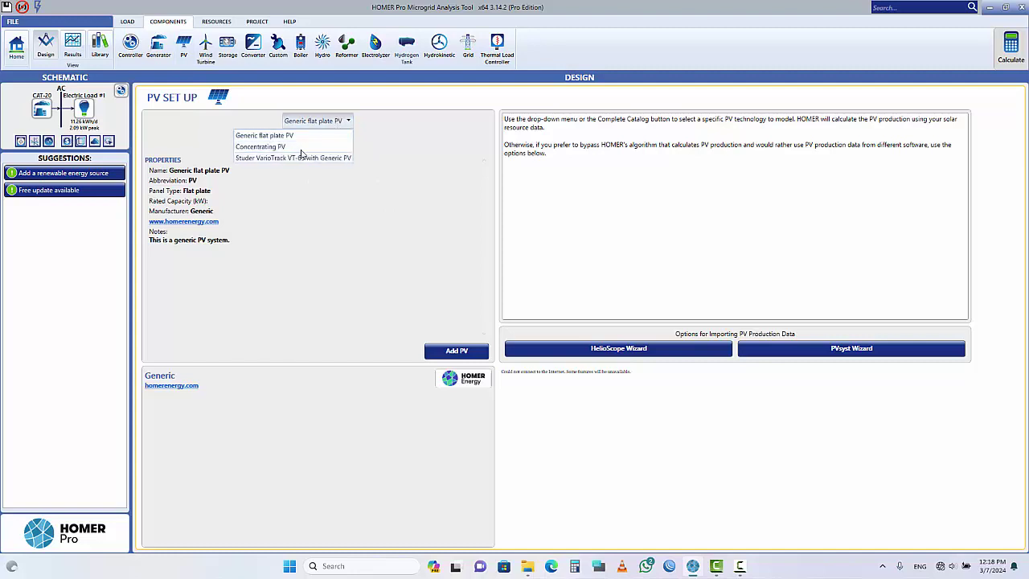
left_click(273, 212)
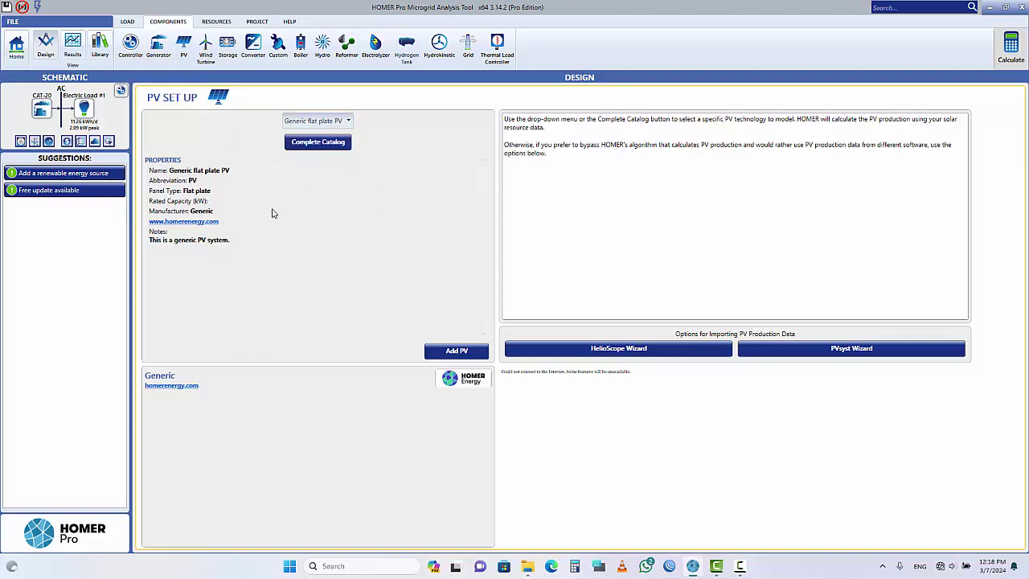
Browse the complete PV catalog and add the 0.33 kW CanadianSolar MaxPower CS6U-330P panel to the model.
left_click(320, 143)
left_click(768, 177)
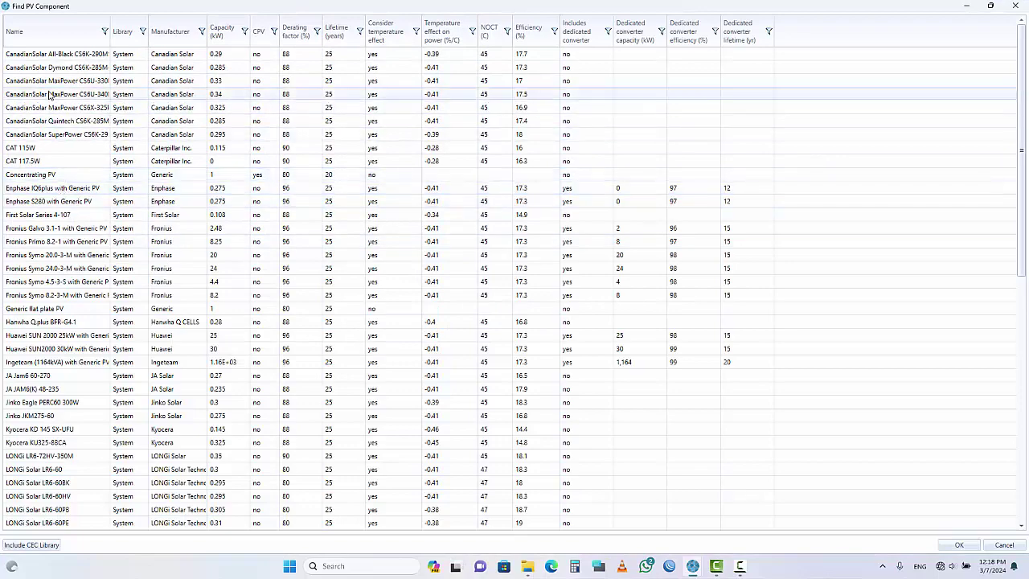
scroll(45, 72, "down", 12)
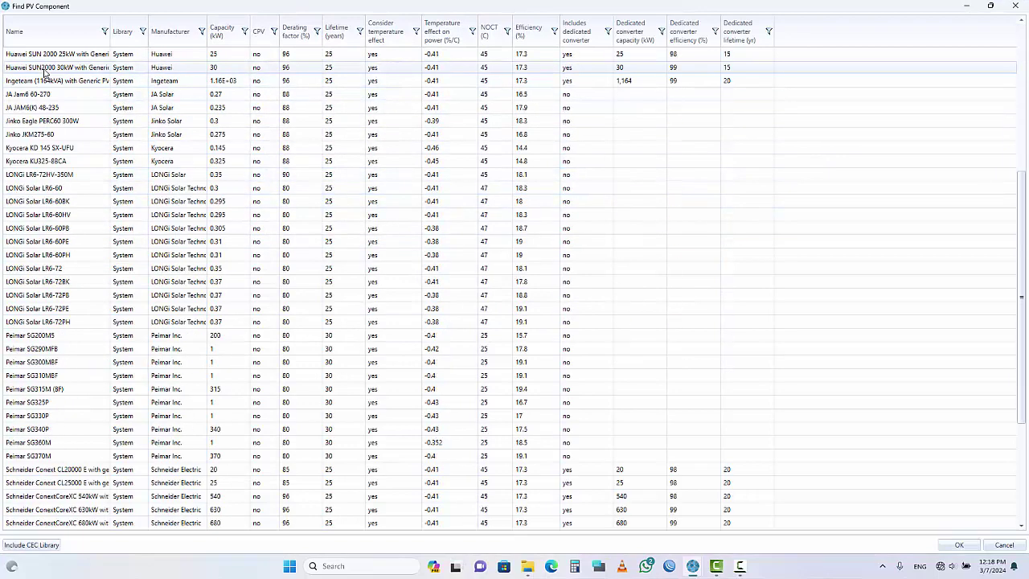
scroll(113, 217, "up", 9)
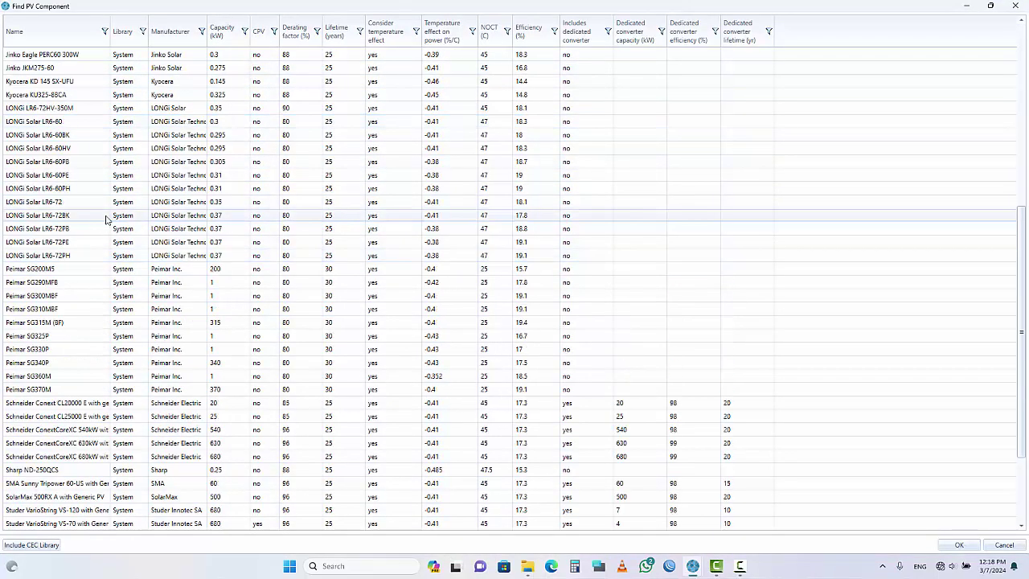
scroll(122, 210, "up", 3)
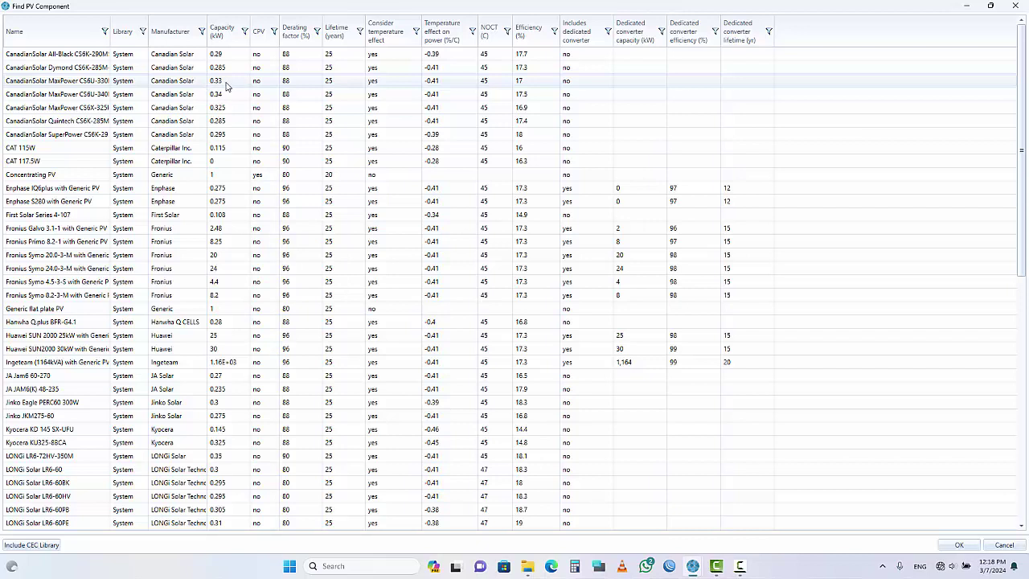
scroll(241, 92, "down", 3)
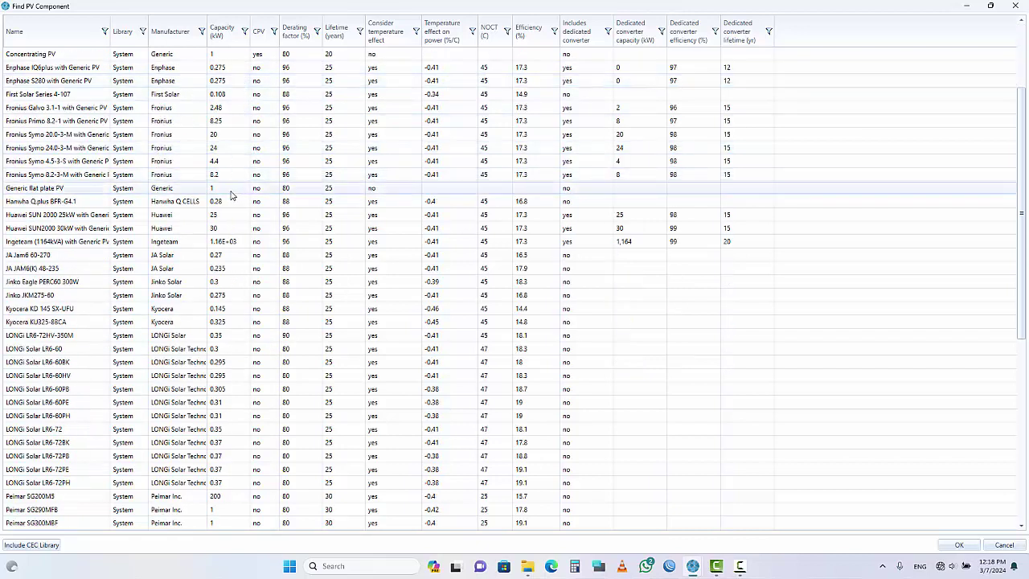
scroll(227, 191, "up", 3)
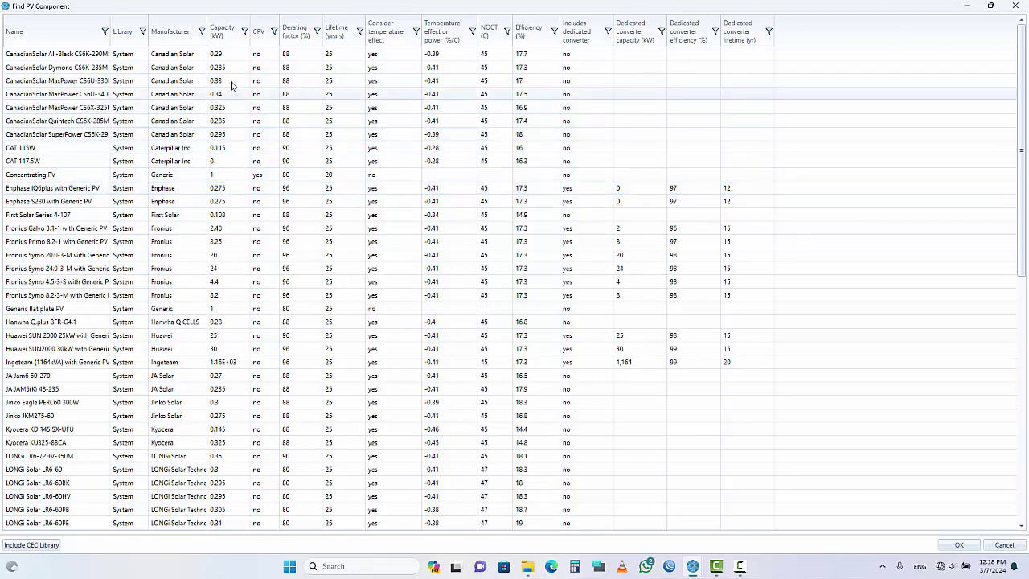
left_click(226, 82)
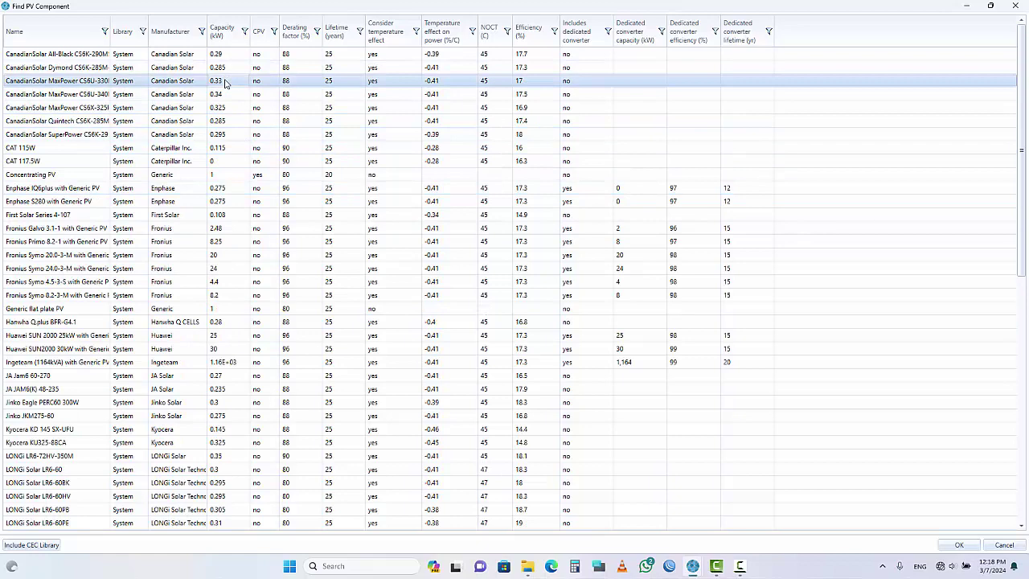
double_click(226, 82)
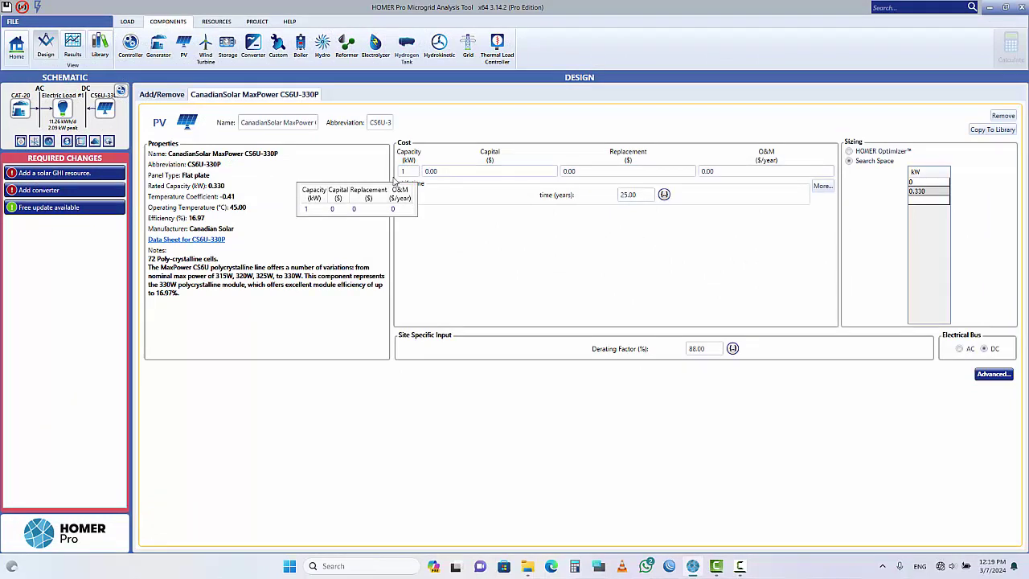
Examine the PV panel's capital, replacement and O&M cost fields.
left_click(449, 171)
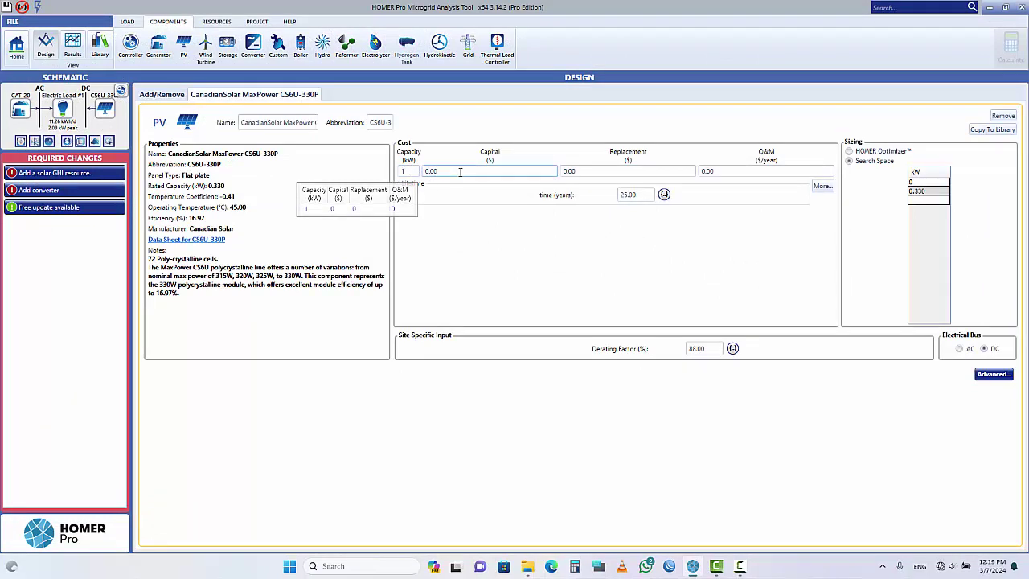
left_click_drag(453, 171, 432, 171)
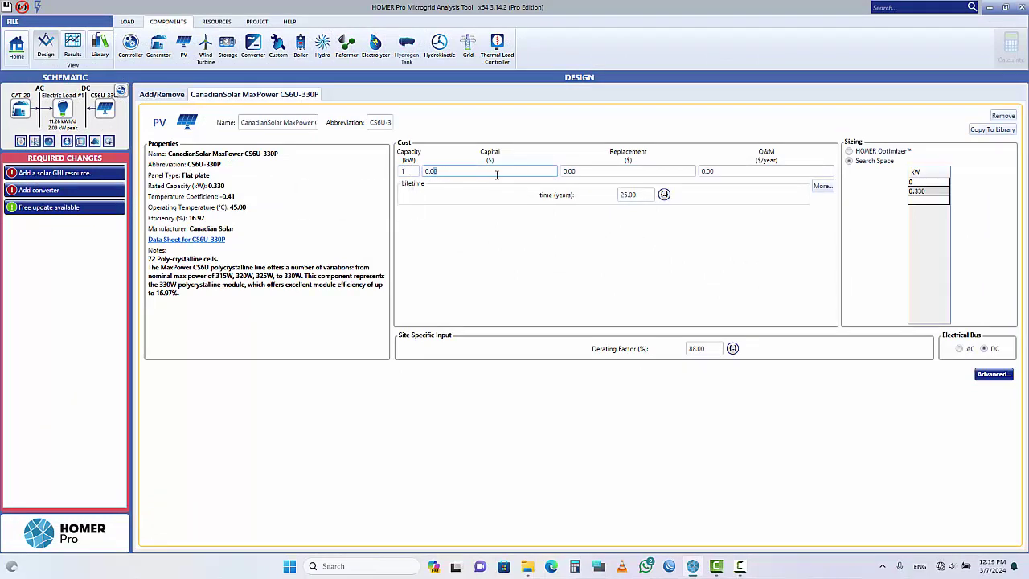
left_click(582, 171)
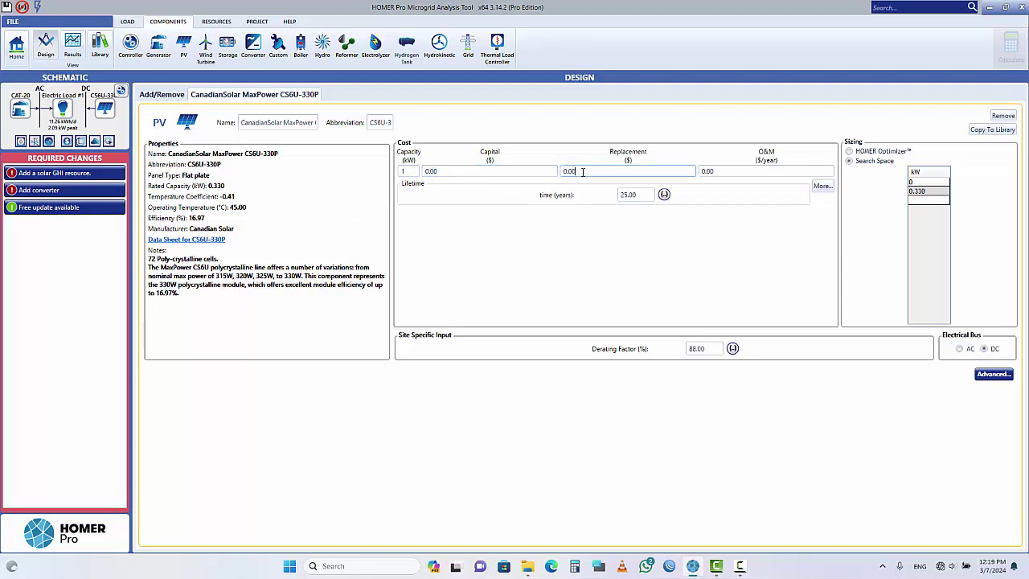
left_click(734, 171)
Open the PV panel's advanced properties, enable explicit modelling of the maximum power point tracker, and disable it again.
left_click(992, 374)
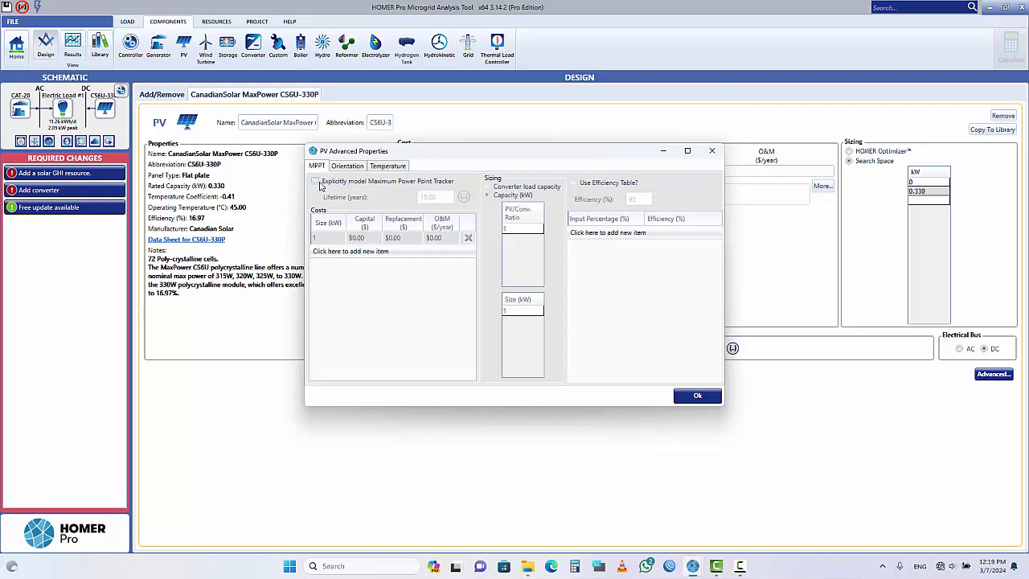
left_click(318, 183)
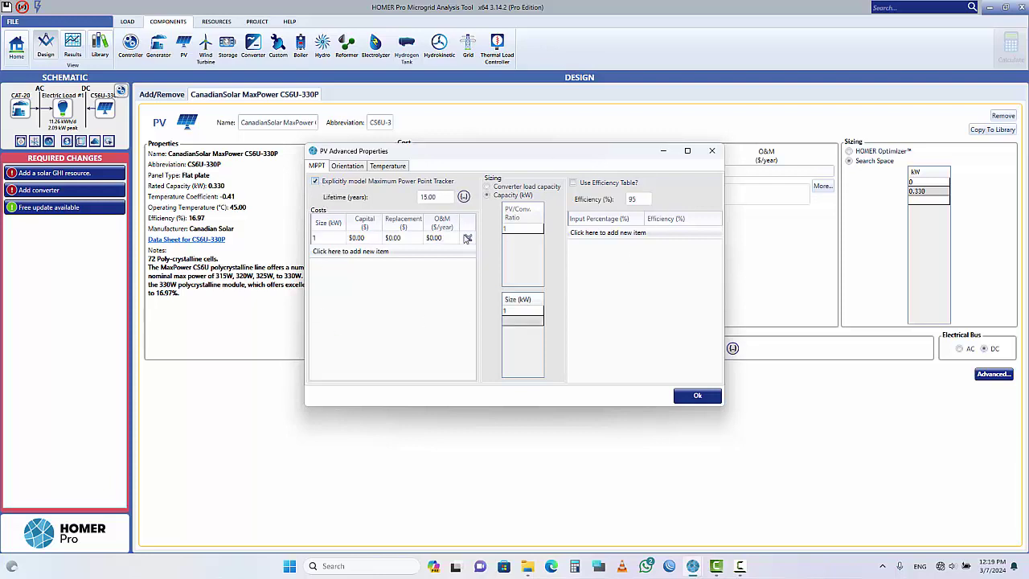
left_click(328, 184)
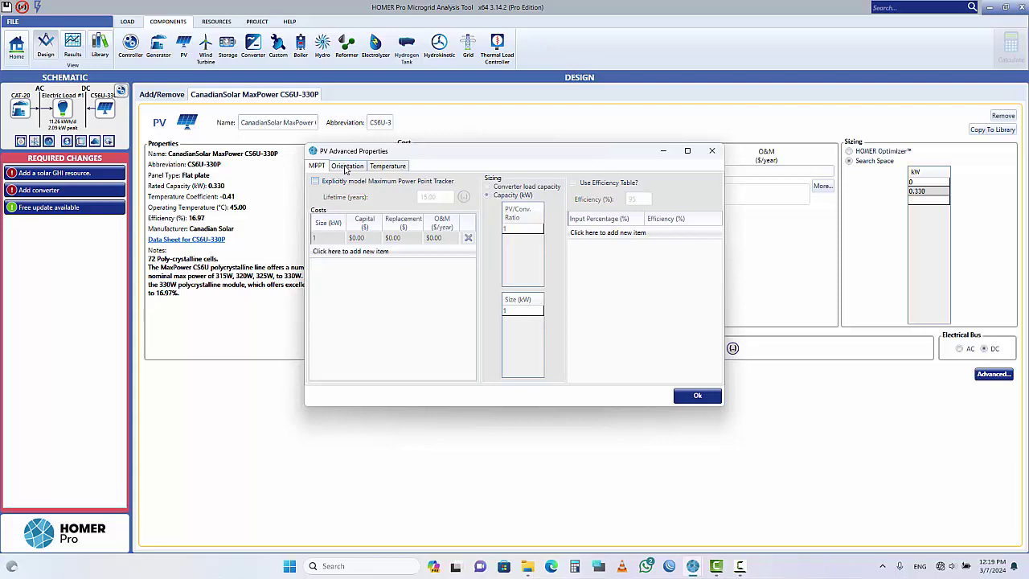
Review the PV panel's orientation and temperature settings, and close its advanced properties.
left_click(348, 168)
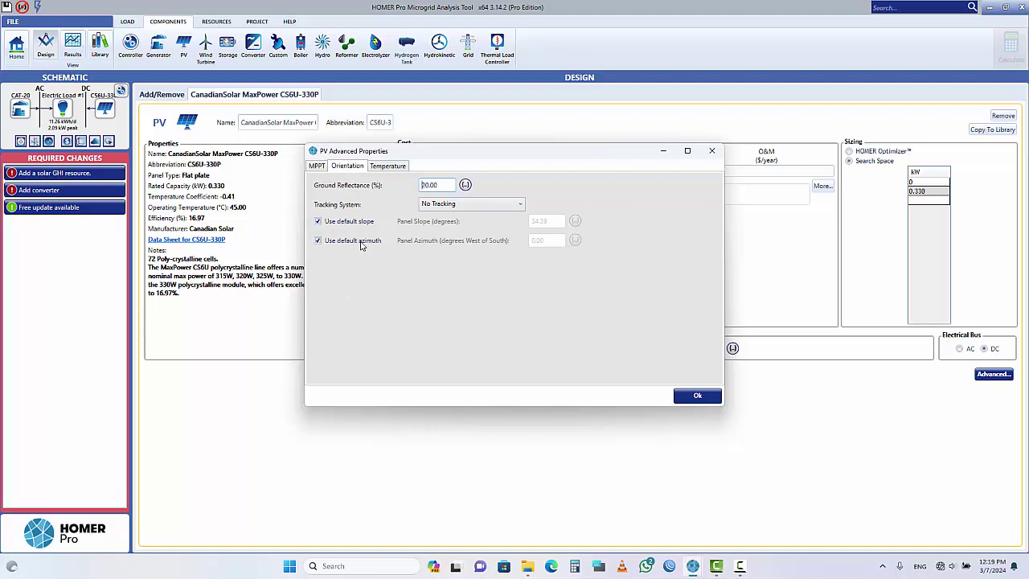
left_click(386, 168)
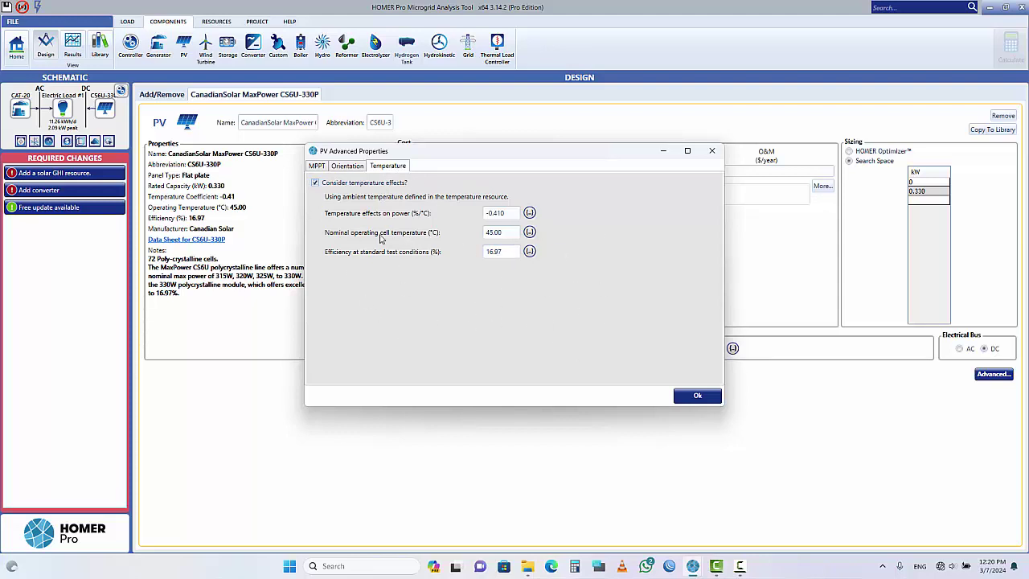
left_click(699, 402)
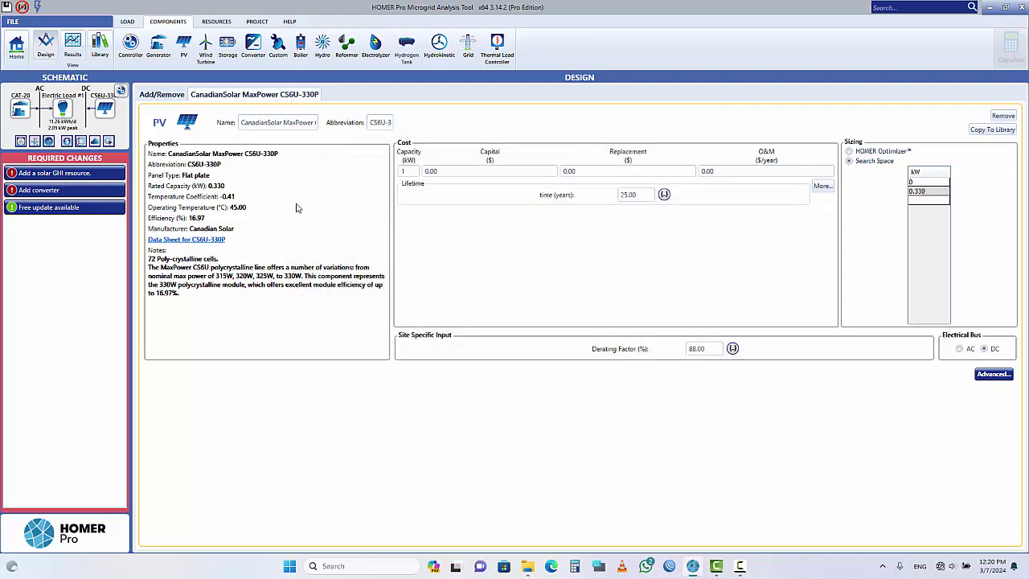
View the wind turbine setup and examine the wind resource's monthly average speeds and its variation with height.
left_click(202, 65)
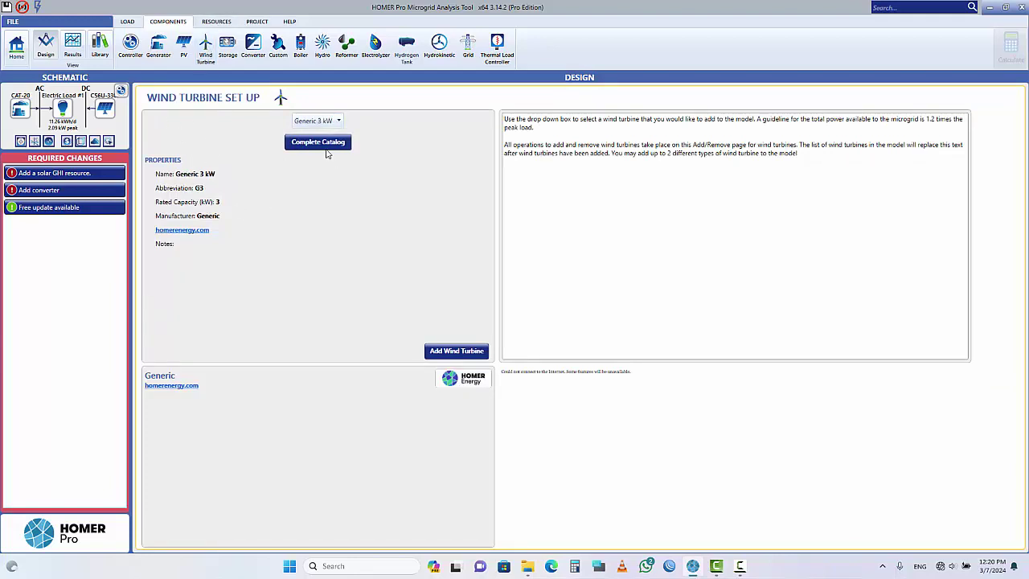
left_click(215, 21)
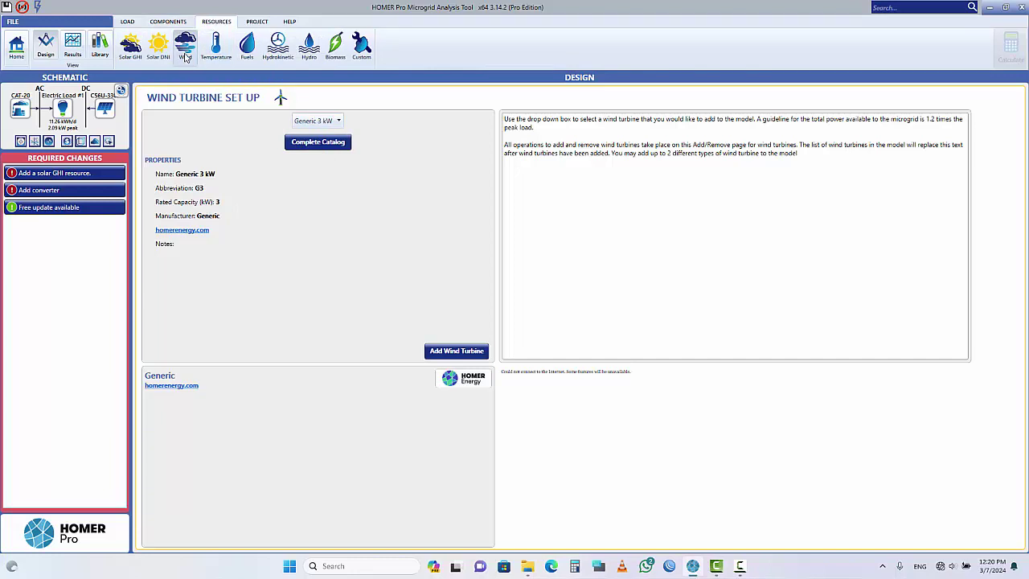
left_click(185, 50)
mouse_move(308, 270)
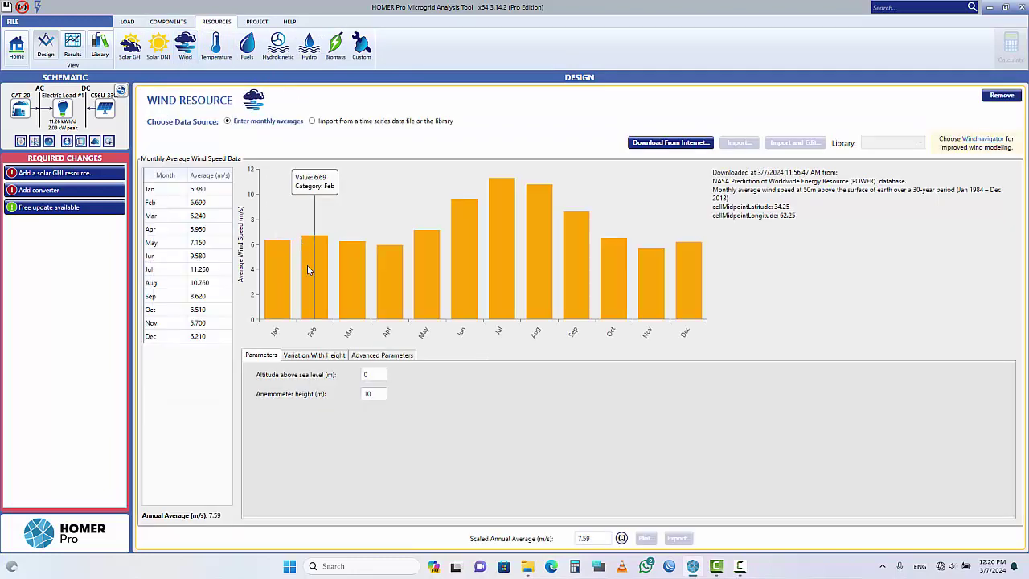
left_click(311, 358)
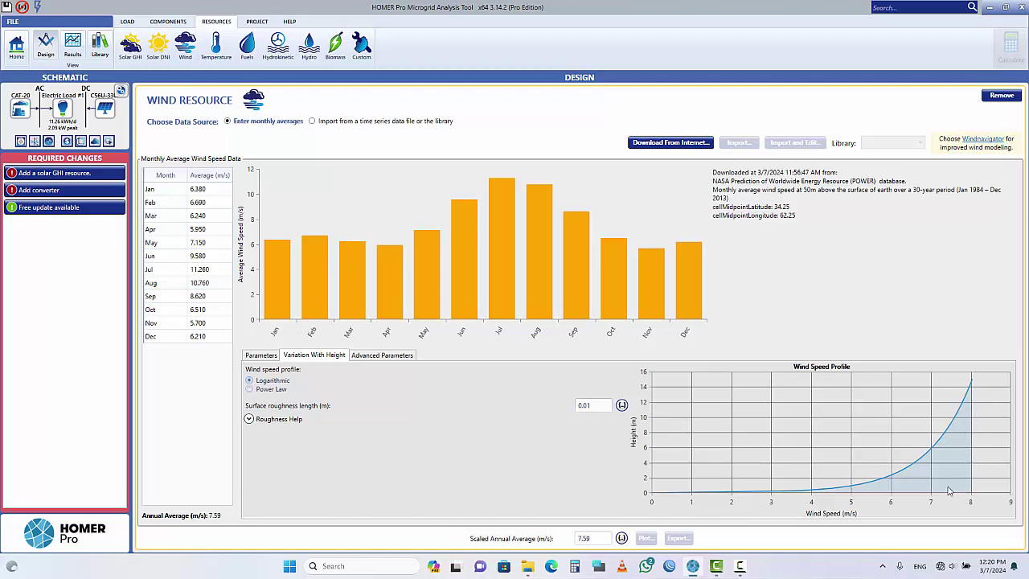
Add the AWS HC 1.5kW Wind Turbine from the complete catalog and set its quantity optimization to HOMER Optimizer.
left_click(171, 23)
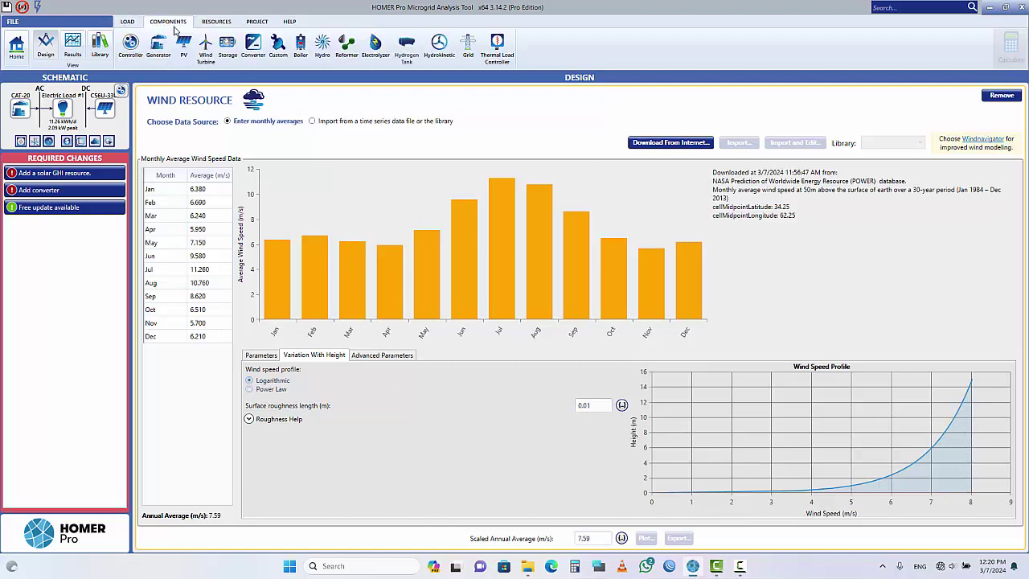
left_click(206, 47)
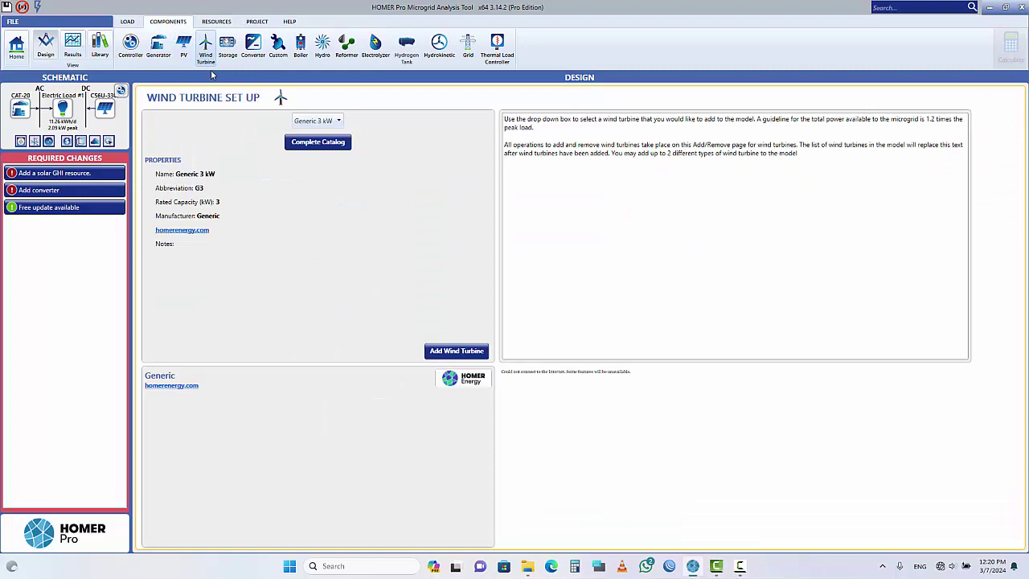
left_click(319, 143)
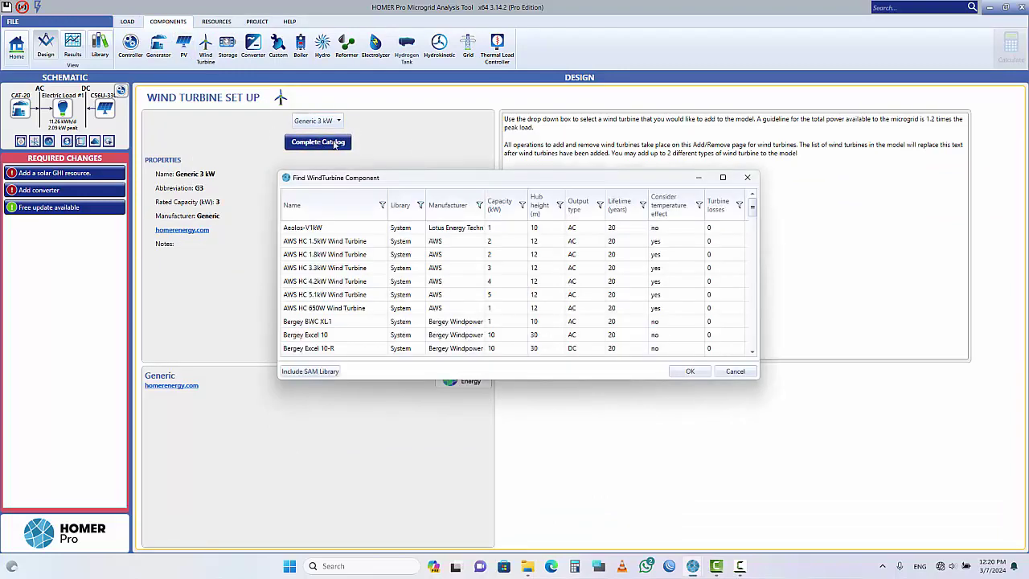
left_click(722, 177)
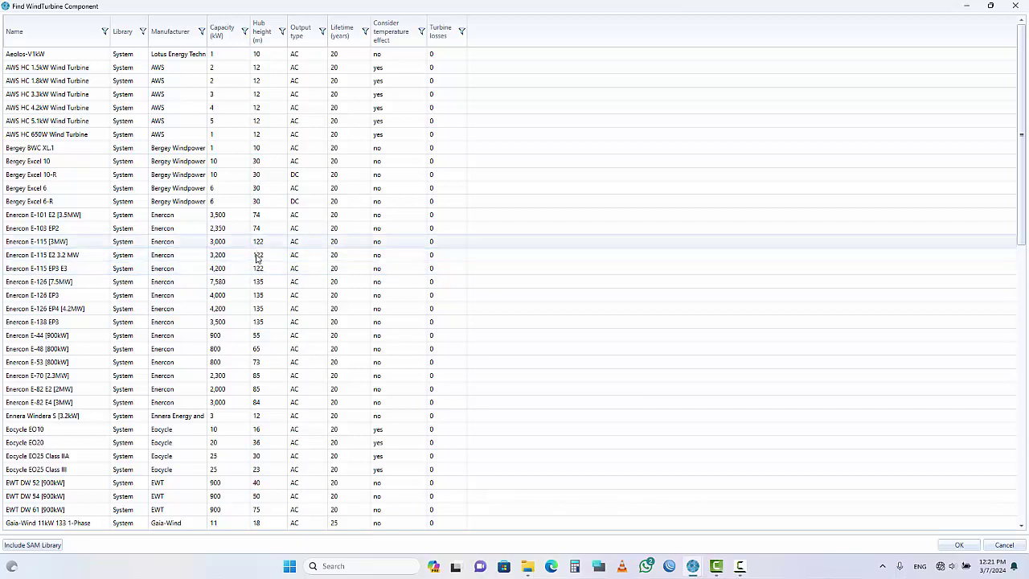
double_click(261, 71)
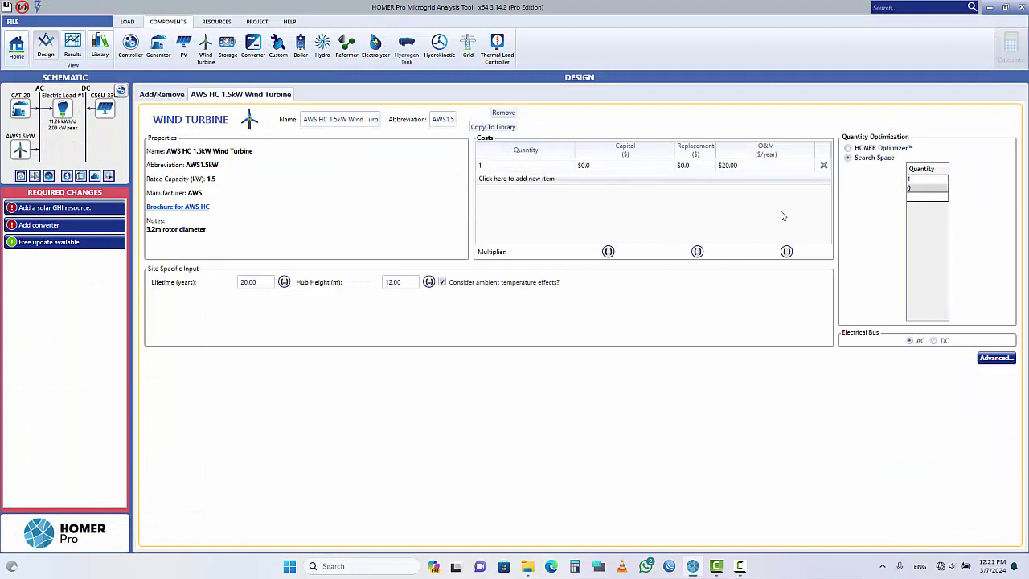
left_click(866, 151)
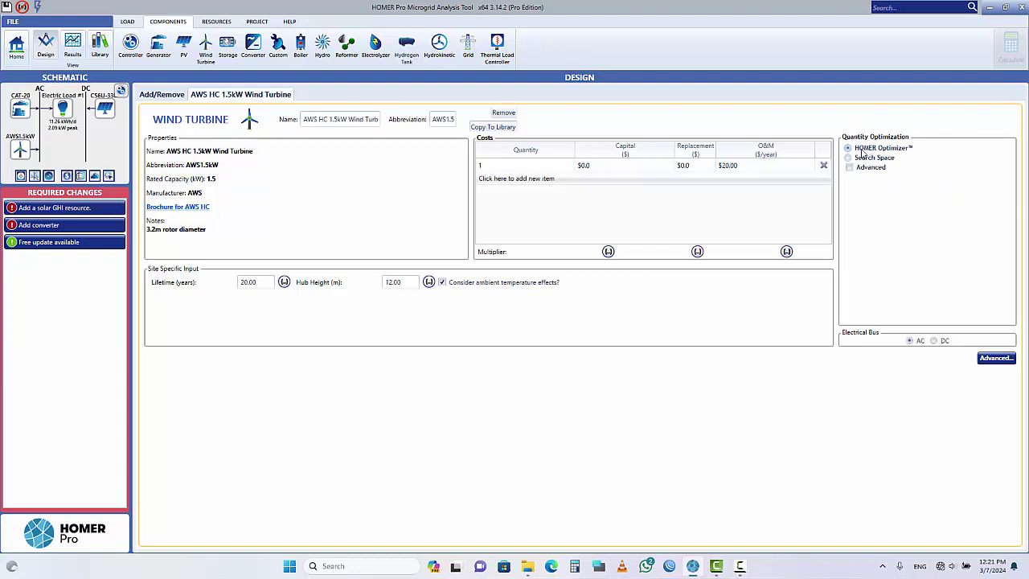
Try HOMER Optimizer for the CanadianSolar PV panel's sizing and return it to Search Space.
left_click(103, 117)
left_click(851, 152)
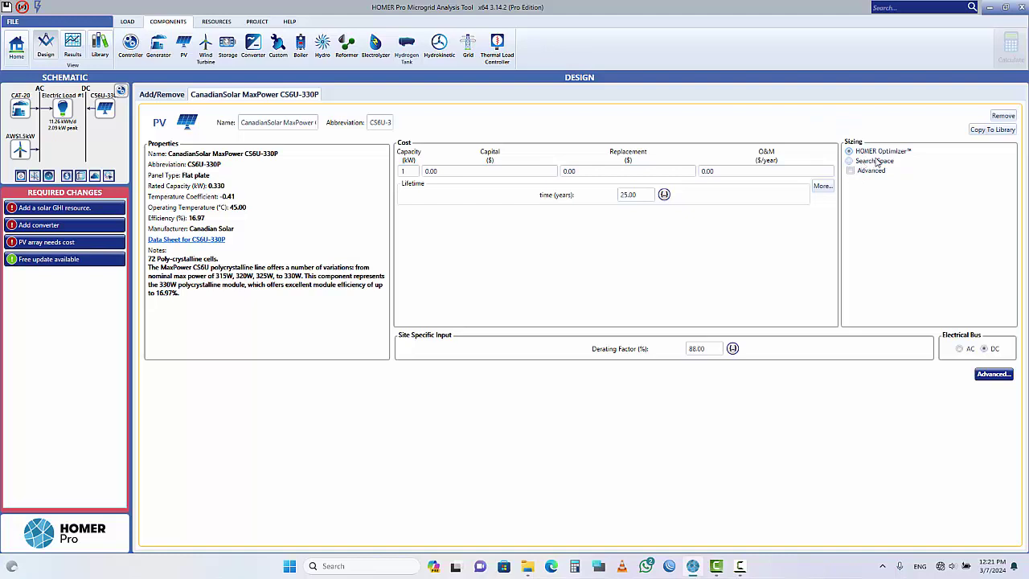
left_click(864, 163)
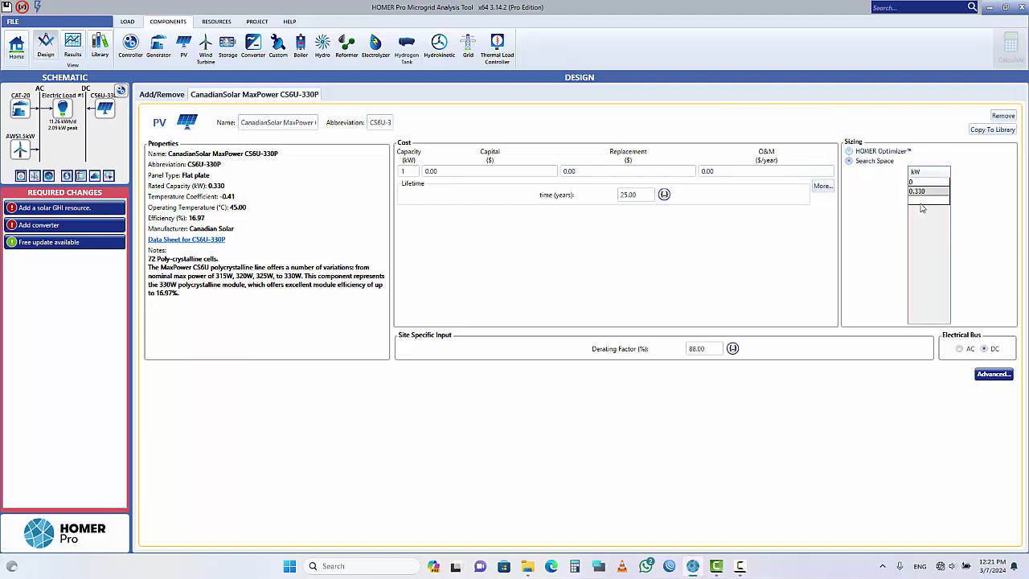
Add a 40 kW entry to the CanadianSolar PV panel's sizing search space.
left_click(916, 183)
left_click(929, 200)
type("40")
key("Return")
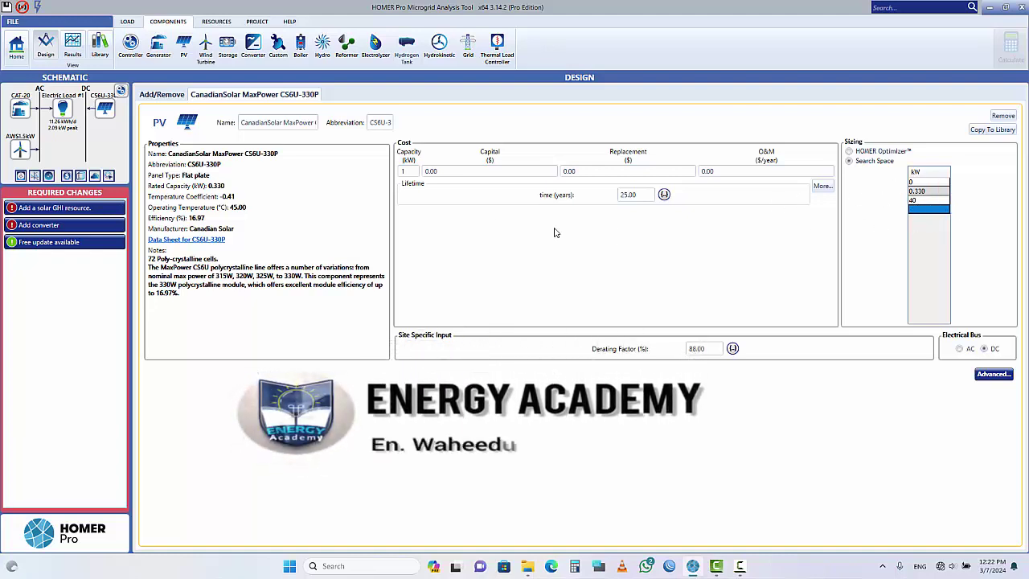
Switch the AWS HC 1.5kW wind turbine's quantity optimization to Search Space and change its first quantity entry to 10.
left_click(20, 149)
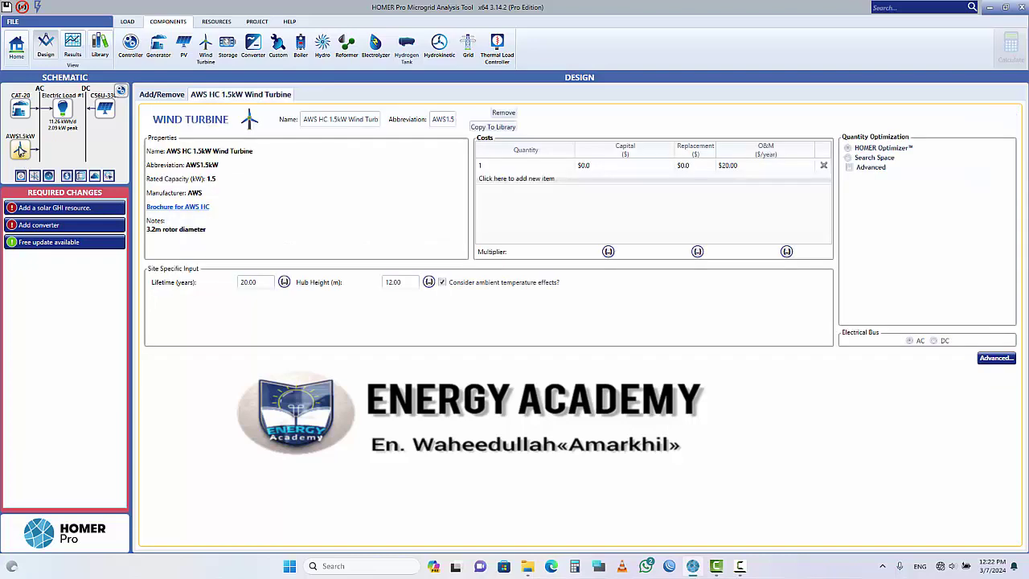
left_click(851, 157)
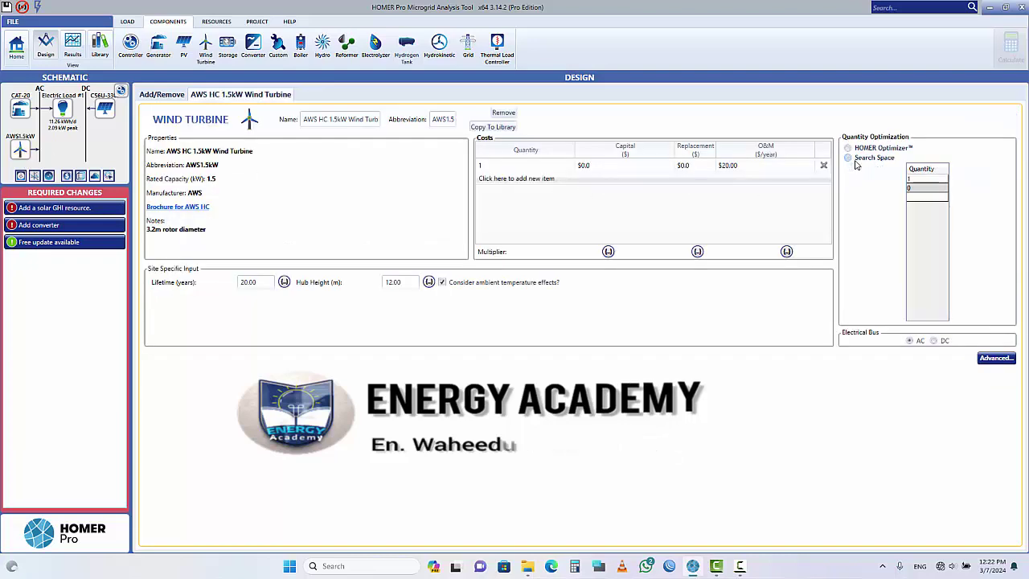
left_click(922, 180)
left_click(928, 189)
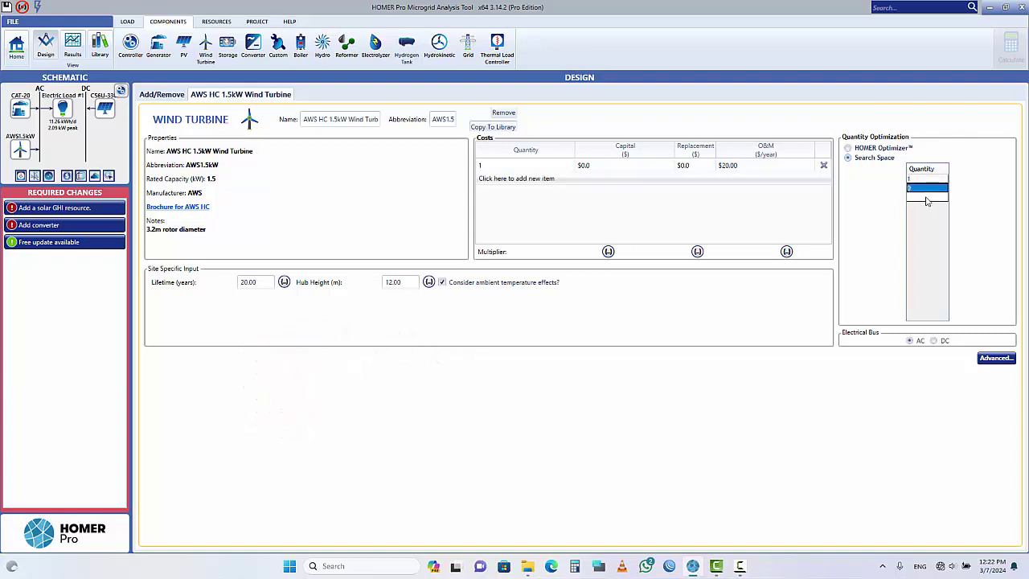
left_click(923, 179)
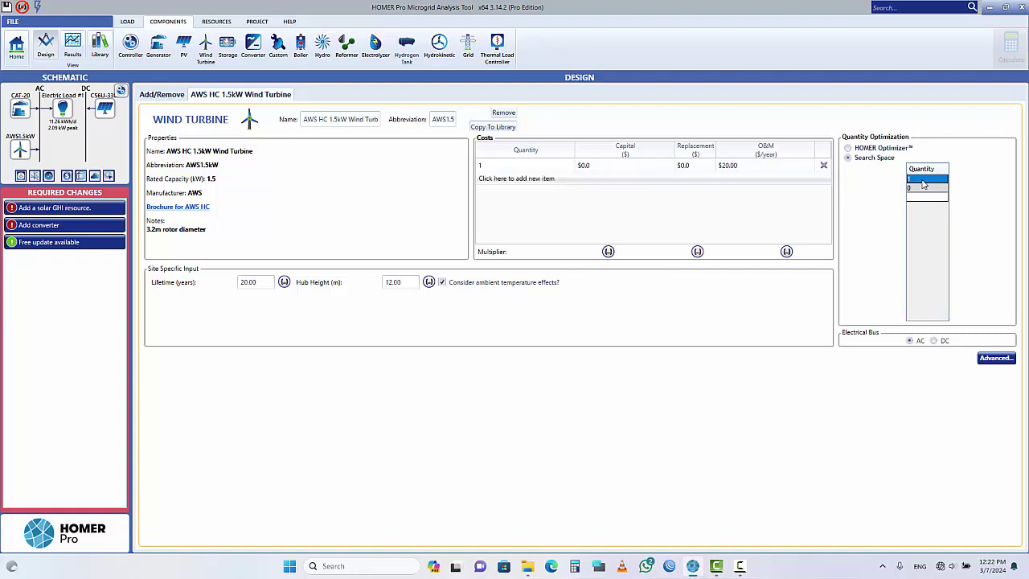
type("10")
key("Return")
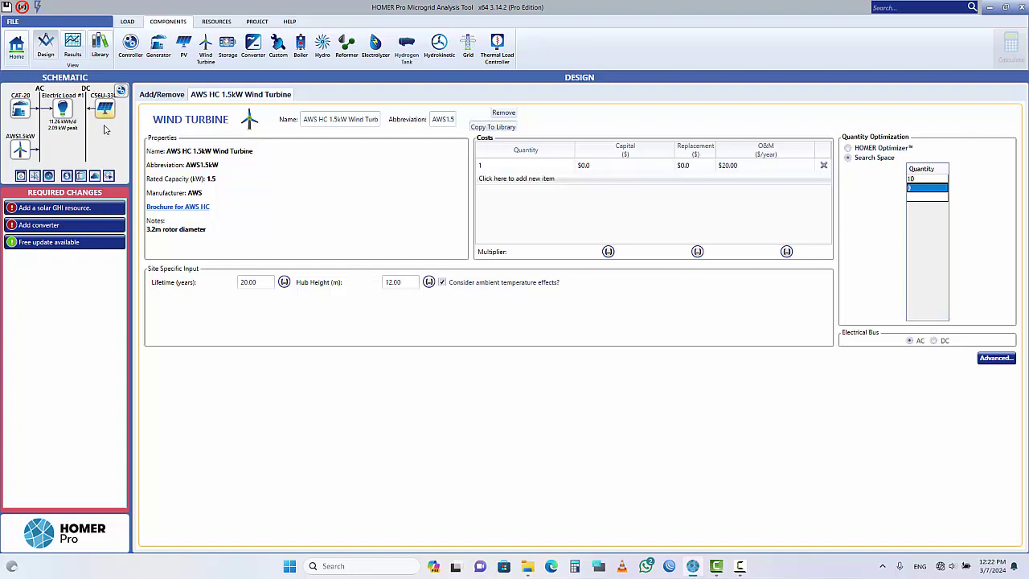
Examine the available storage types and the complete storage catalog in the storage setup, and close the catalog without choosing a component.
left_click(229, 51)
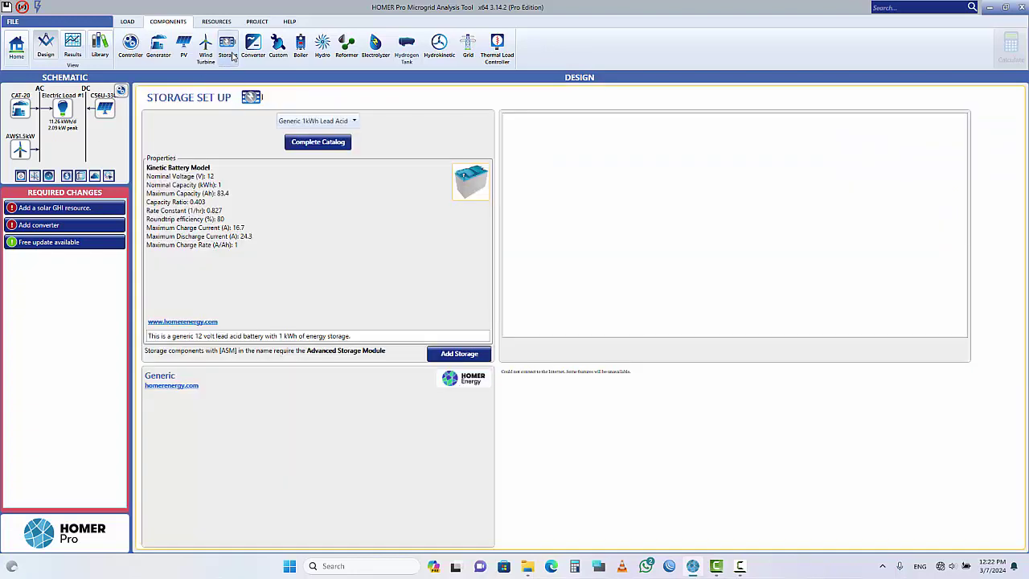
left_click(307, 122)
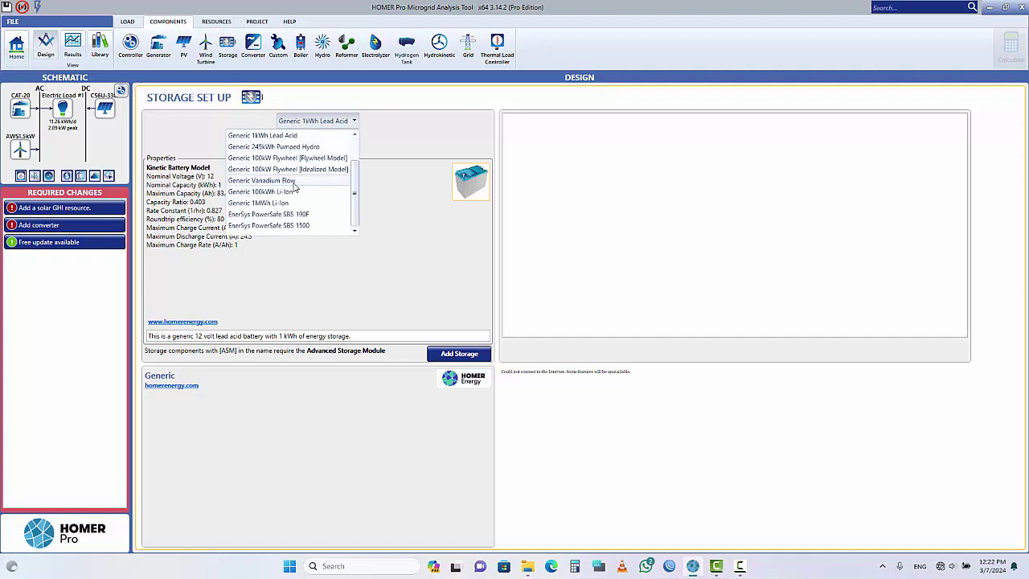
left_click(313, 135)
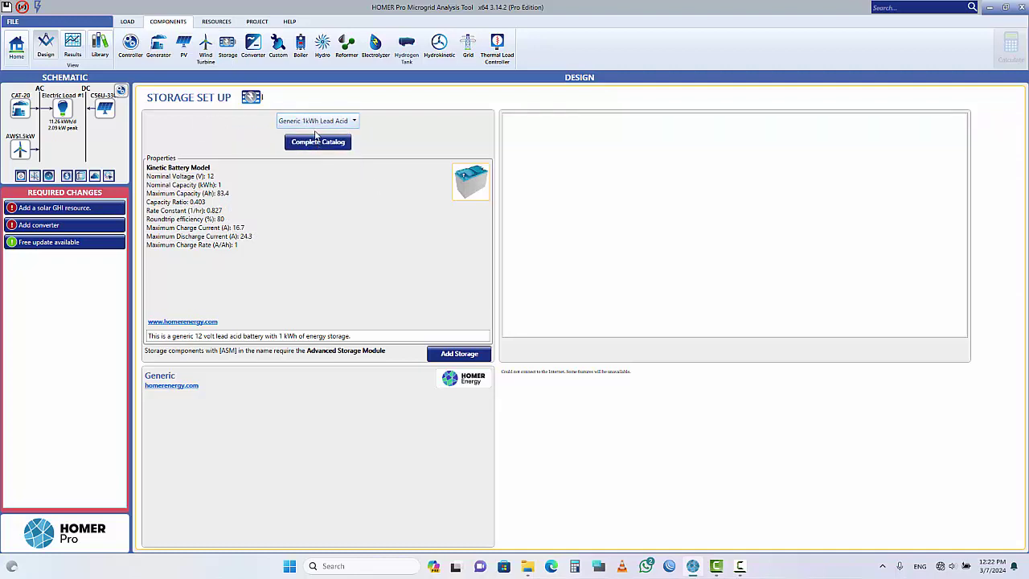
left_click(316, 142)
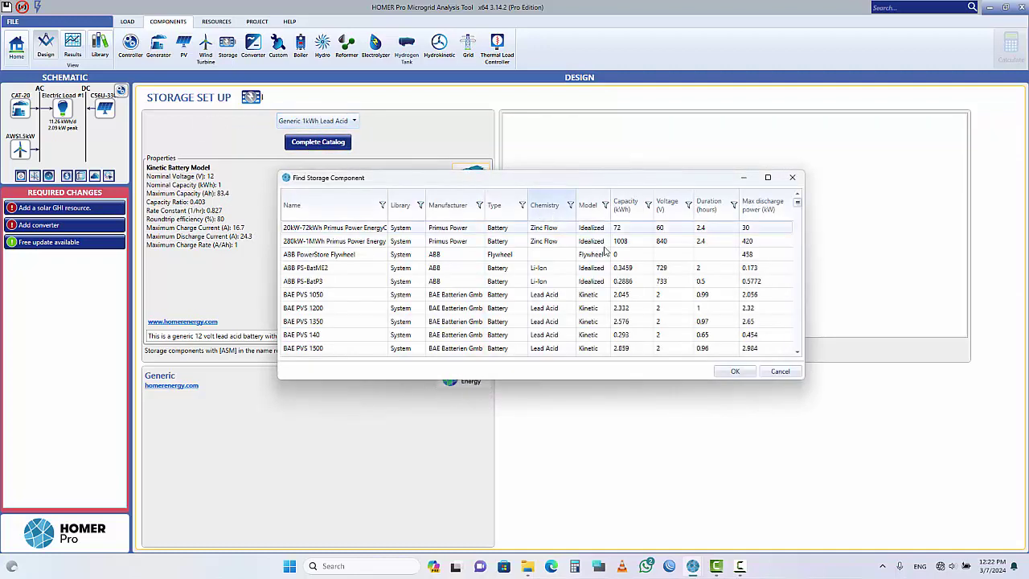
left_click(767, 177)
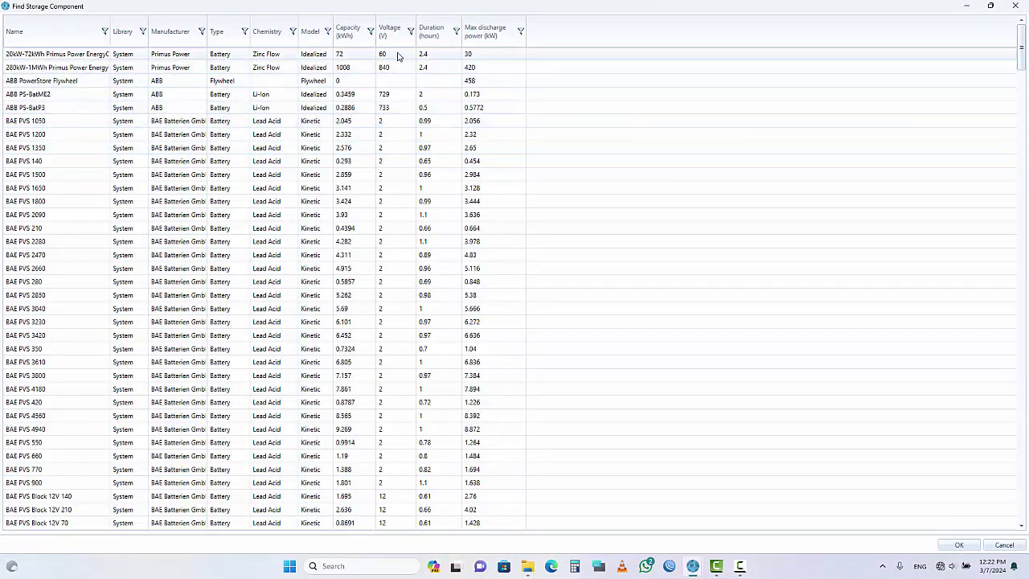
scroll(496, 77, "down", 2)
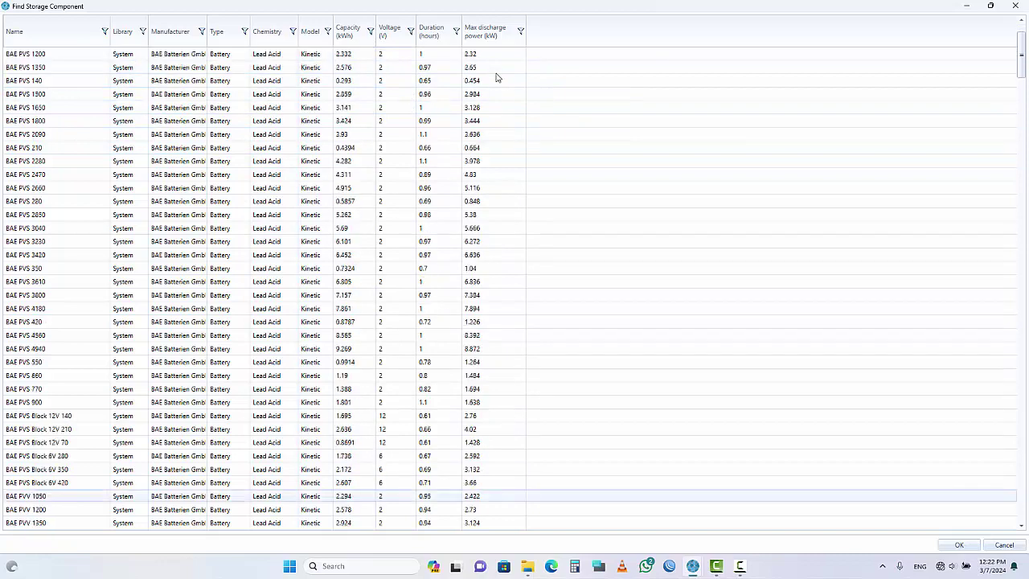
scroll(485, 173, "down", 3)
scroll(485, 173, "up", 5)
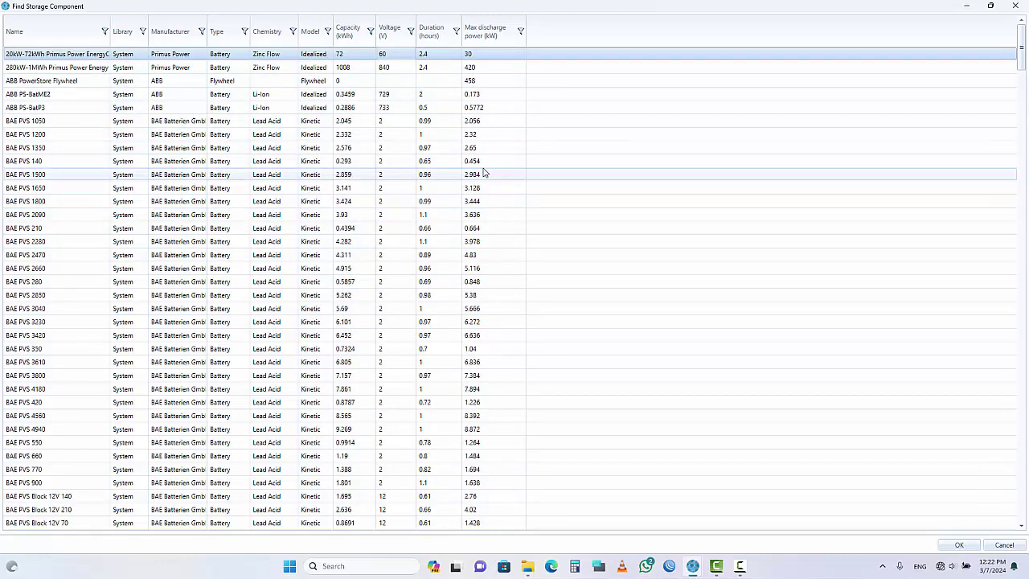
left_click(480, 120)
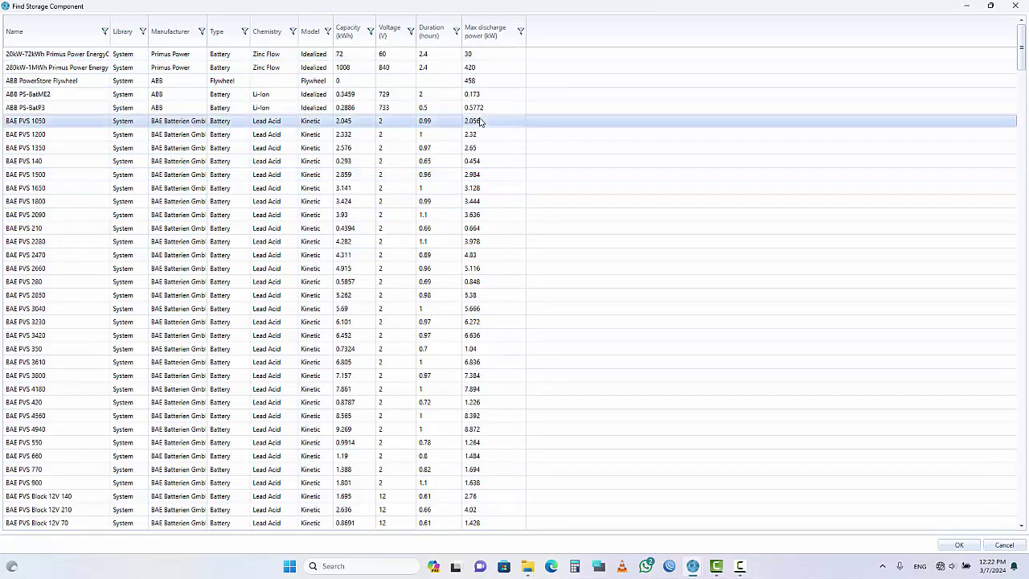
left_click(1021, 7)
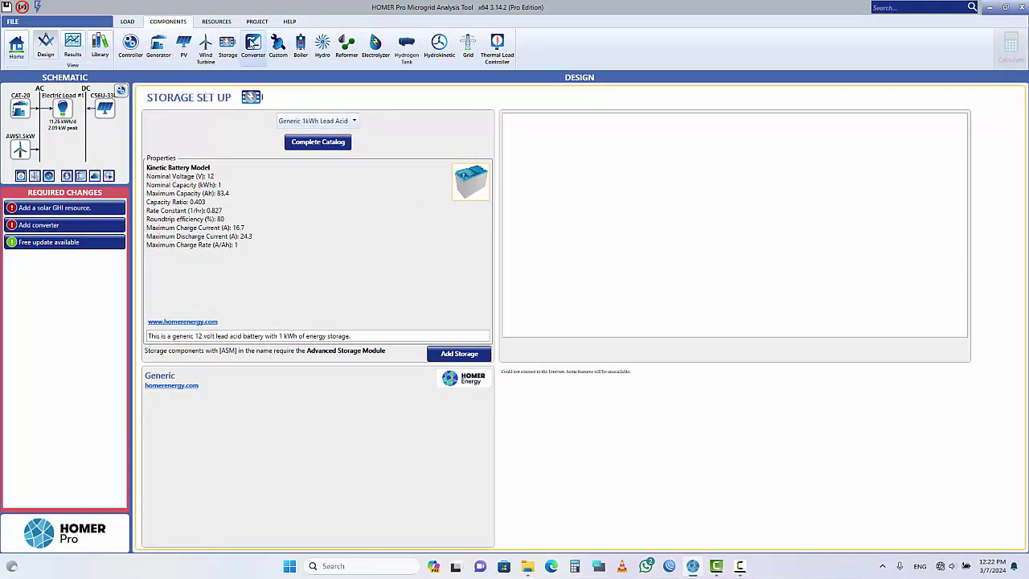
Add the Generic 1kWh Li-Ion battery as storage and set its sizing to Search Space.
left_click(321, 121)
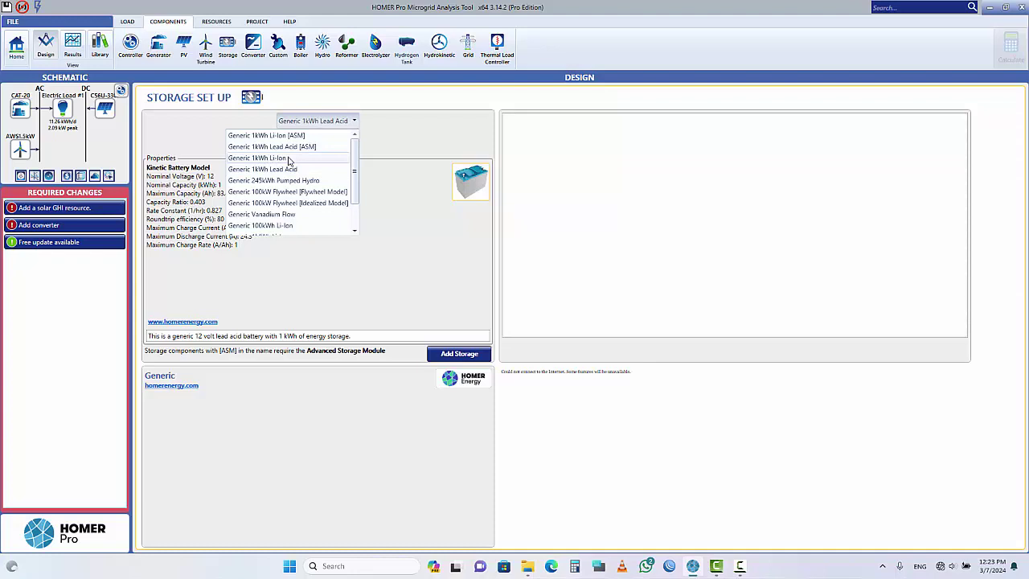
left_click(289, 158)
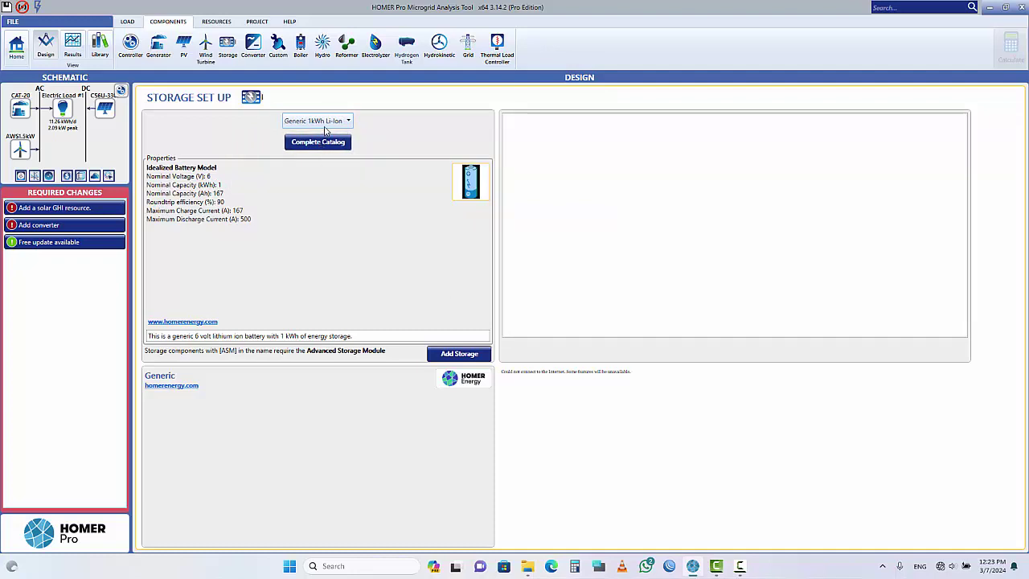
left_click(459, 353)
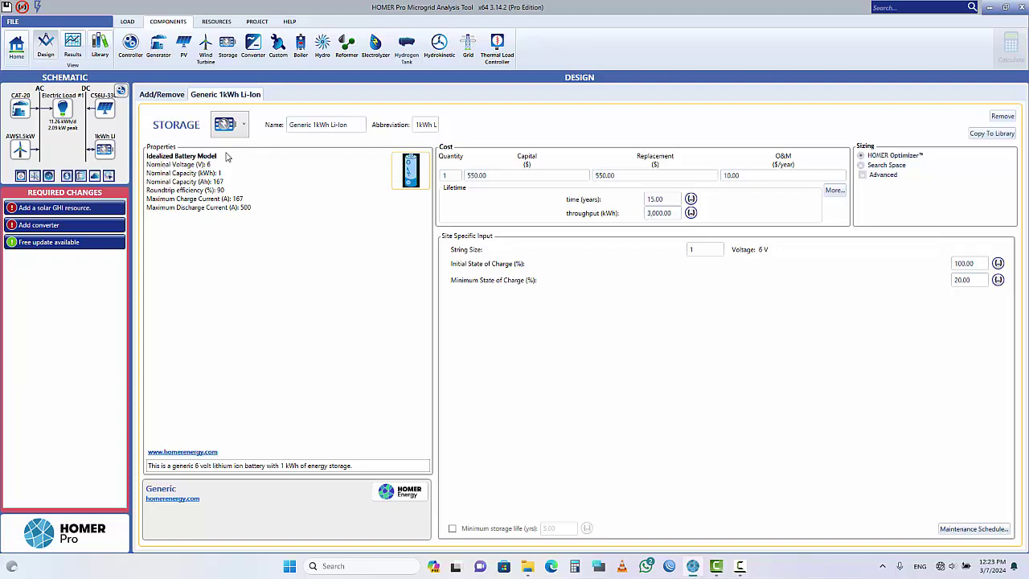
left_click(877, 165)
left_click(877, 158)
left_click(876, 166)
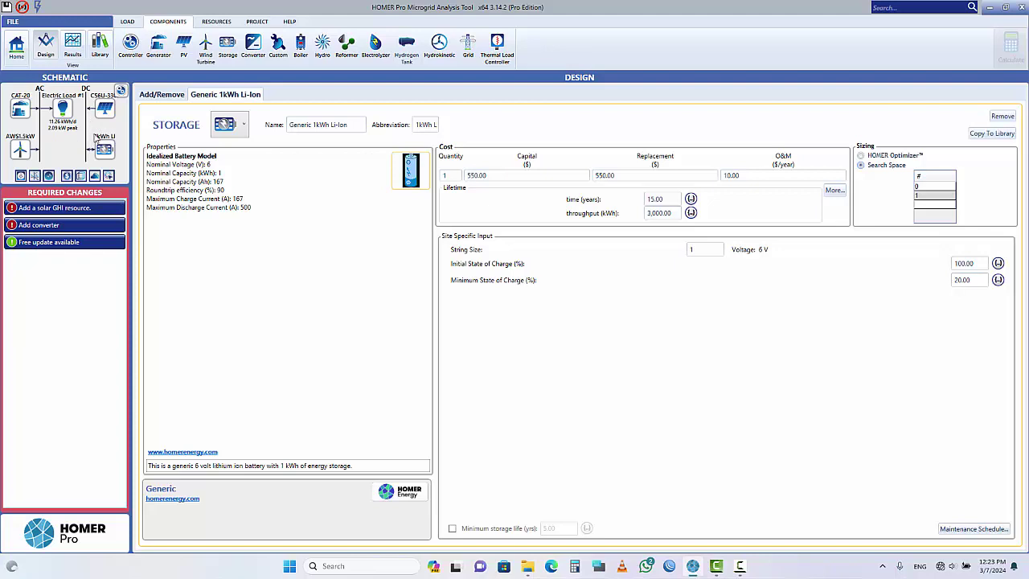
Add a converter and replace the generic System Converter with the Leonics MTP-4117H 300kW from the complete catalog.
left_click(254, 47)
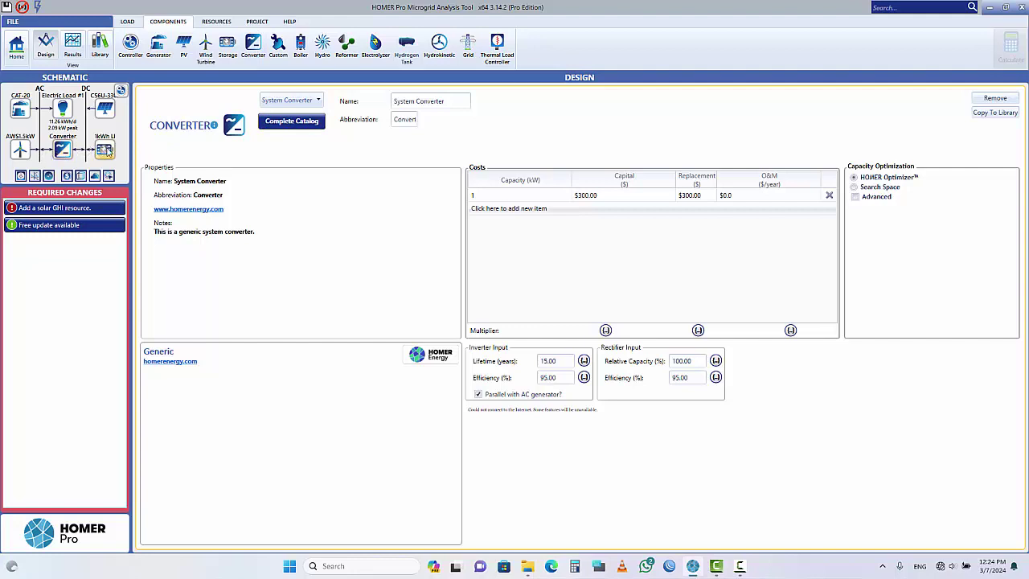
left_click(293, 101)
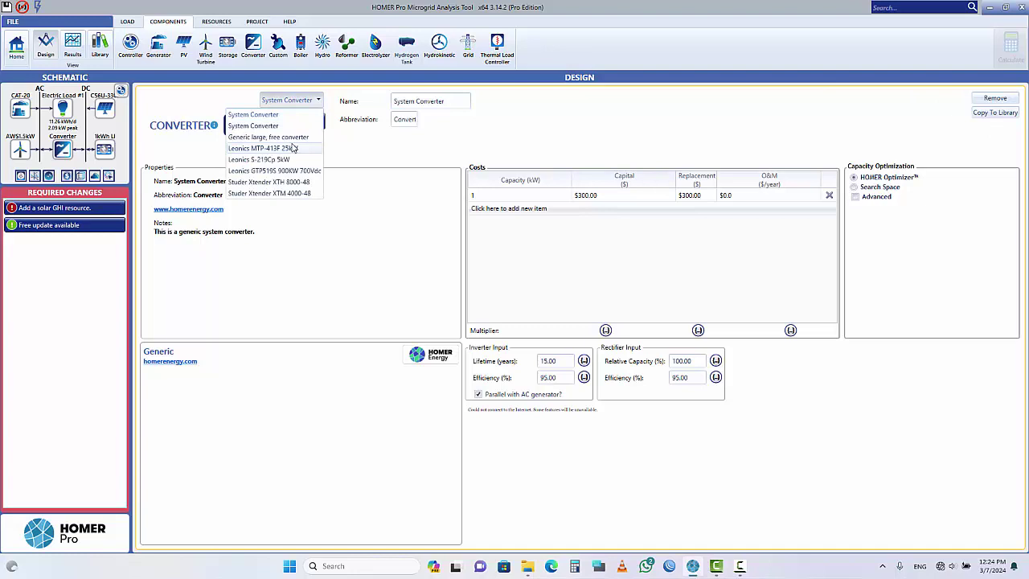
left_click(301, 188)
left_click(291, 122)
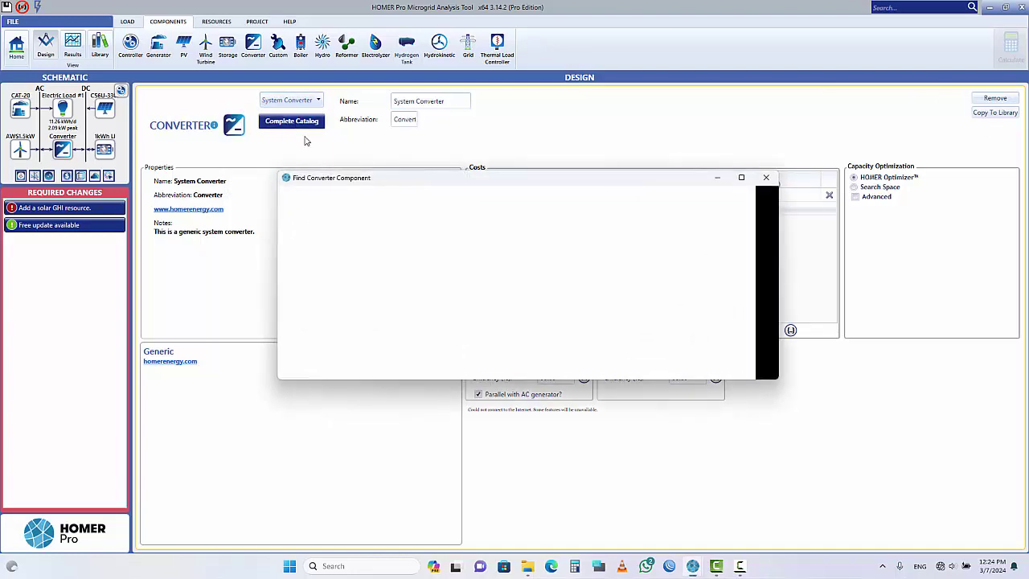
scroll(476, 267, "down", 5)
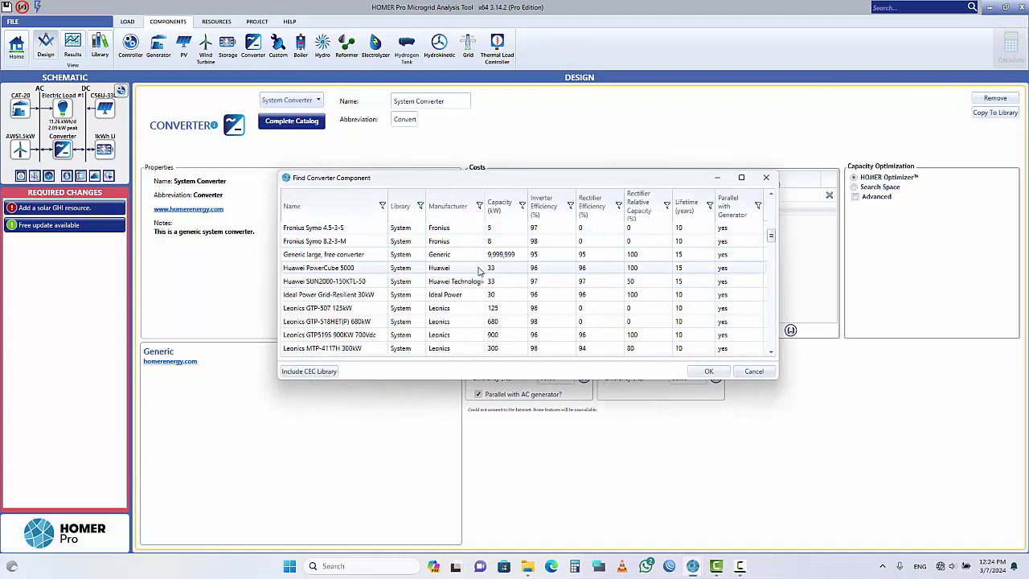
scroll(479, 272, "down", 1)
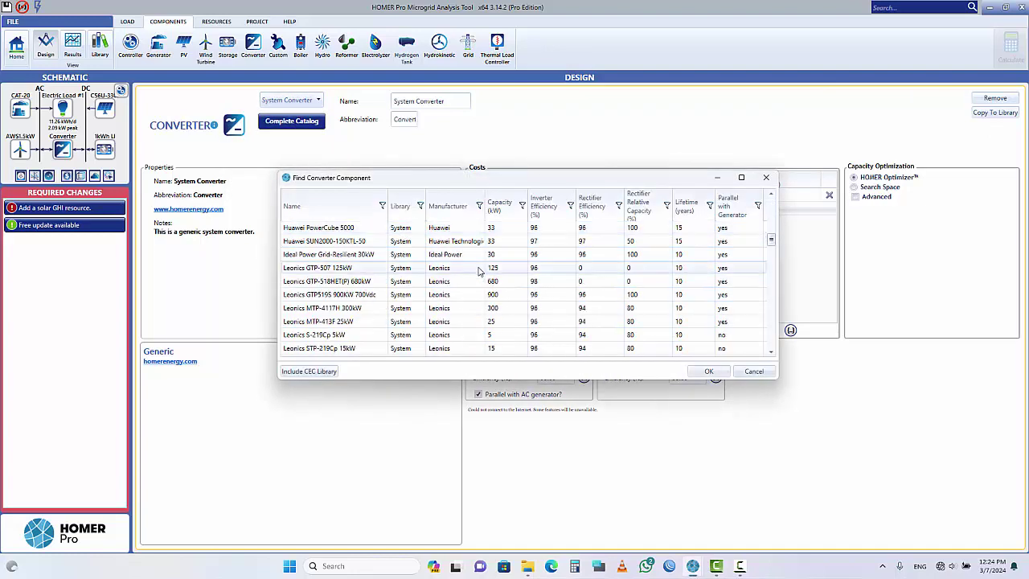
double_click(506, 312)
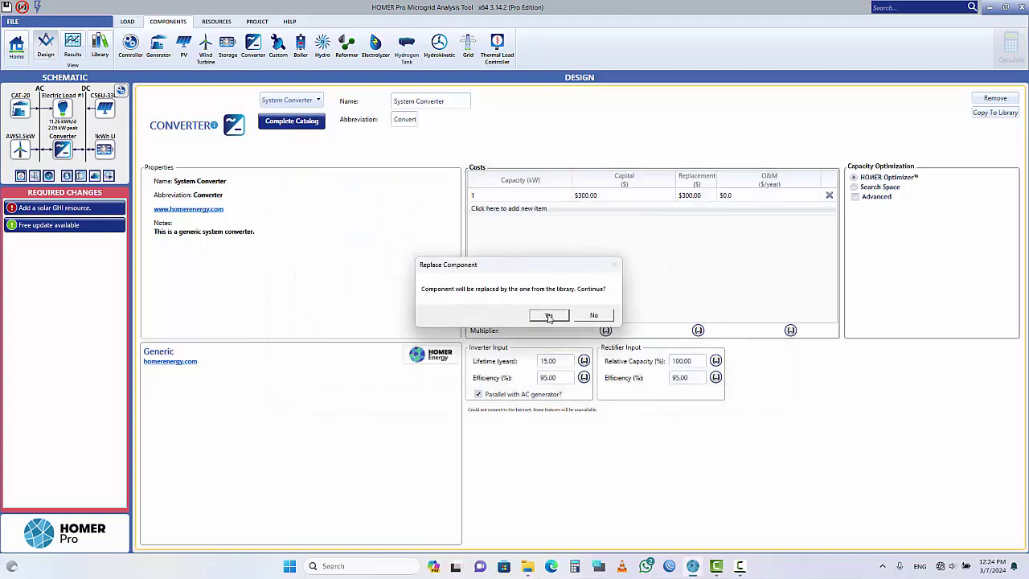
left_click(549, 316)
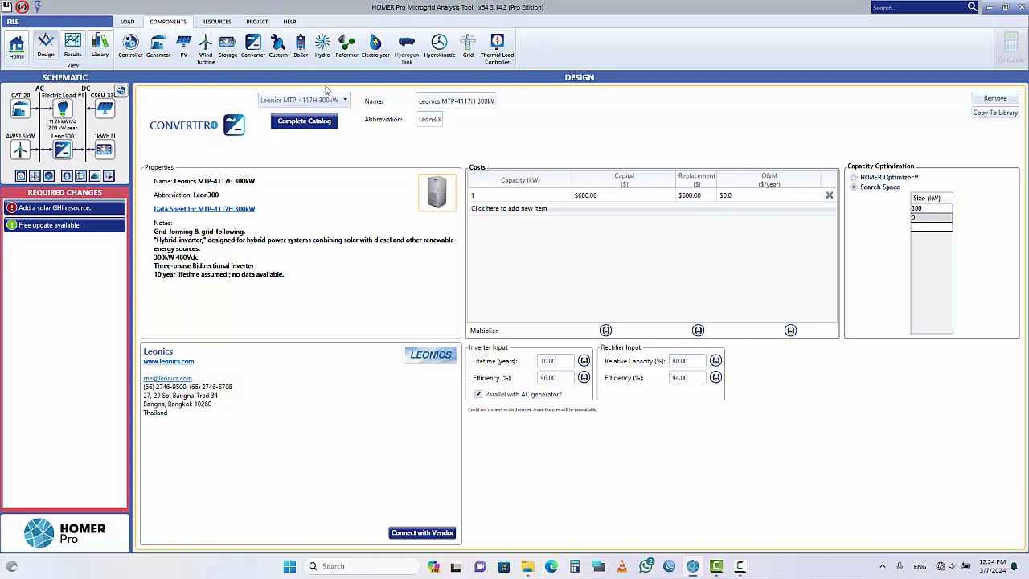
Add a grid component and review its emissions and simple rate parameters.
left_click(467, 46)
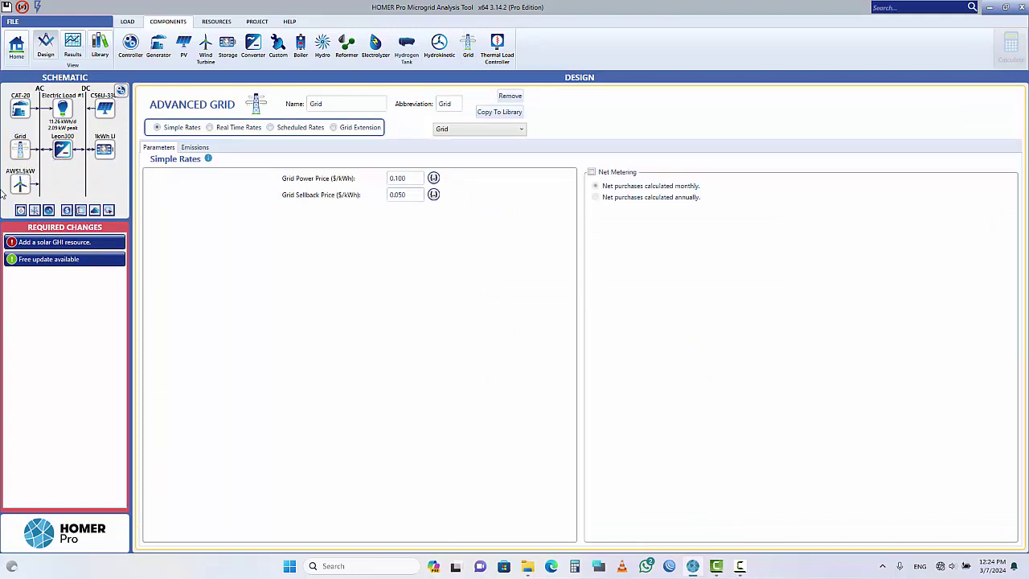
left_click(193, 148)
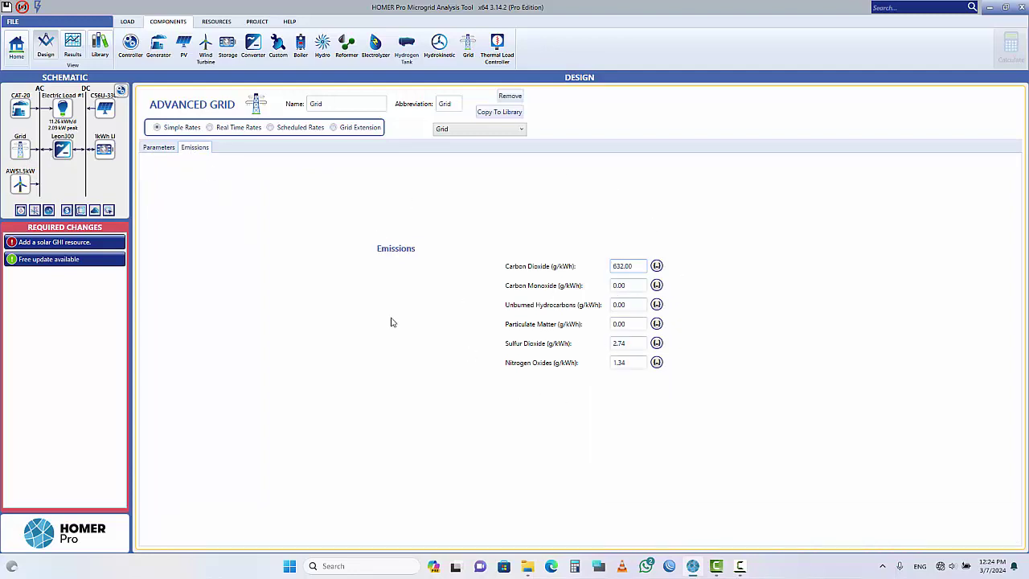
left_click(174, 150)
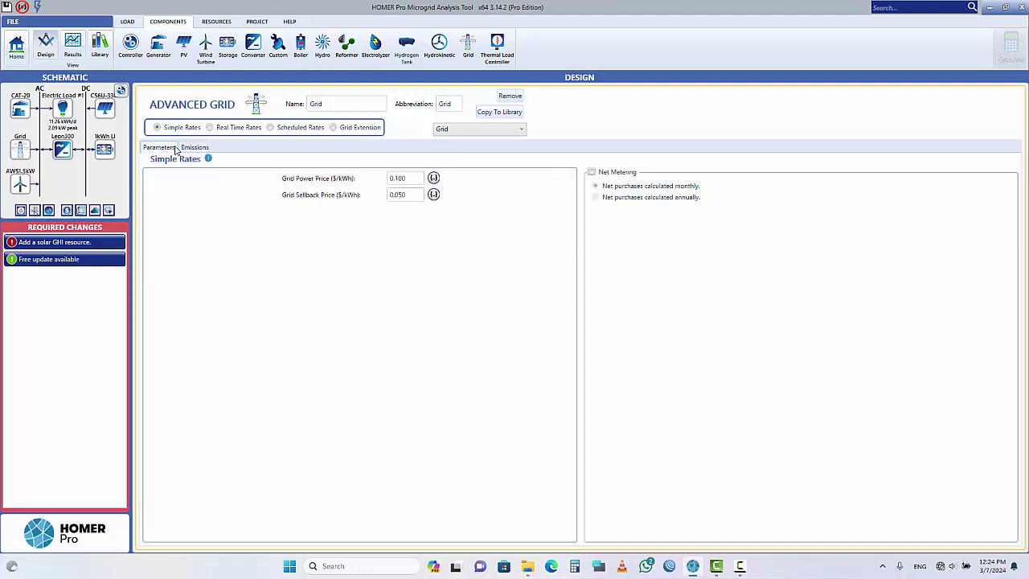
Set the grid to Real Time Rates and review its rate definition and parameters.
left_click(217, 128)
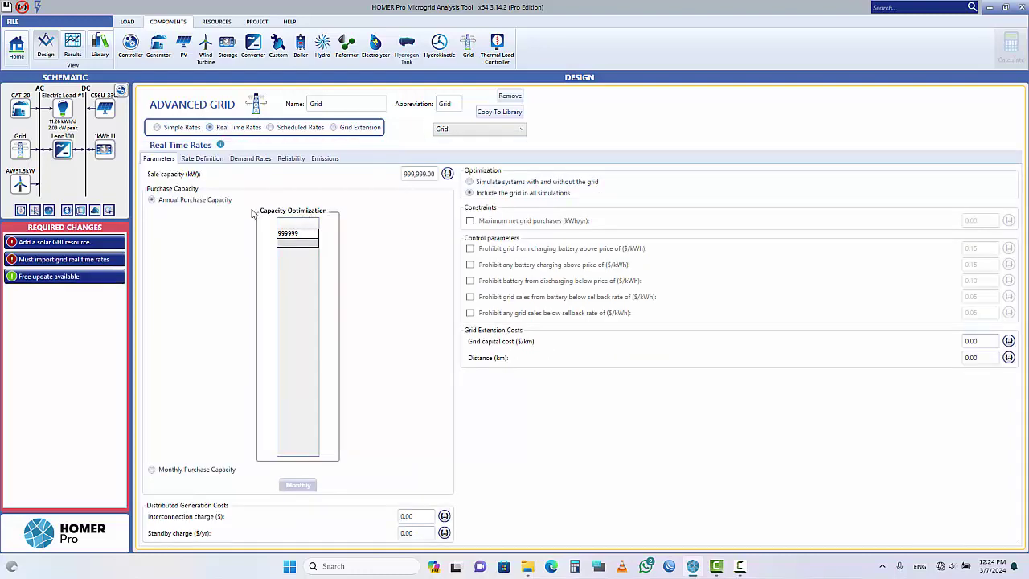
left_click(192, 159)
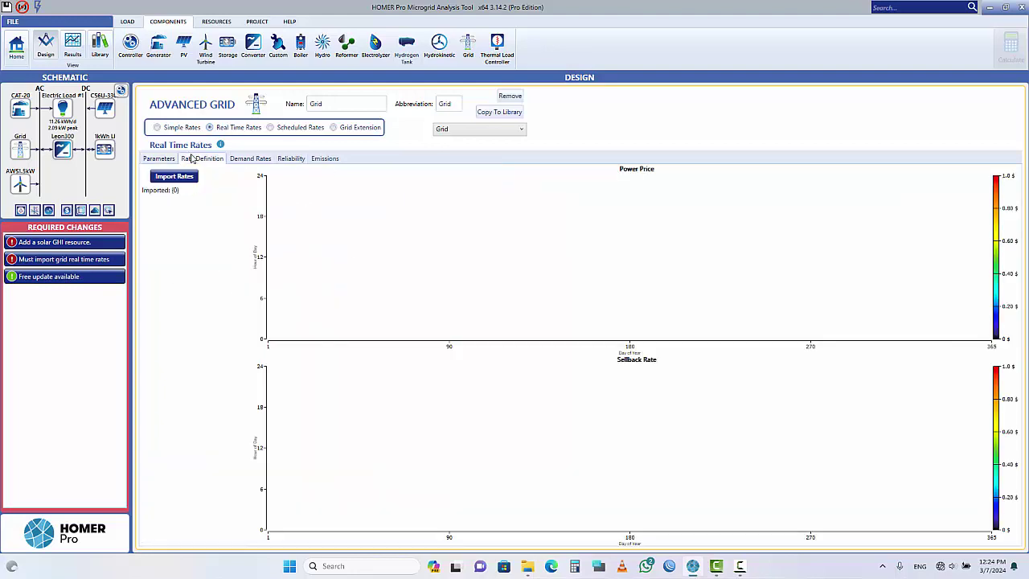
left_click(169, 159)
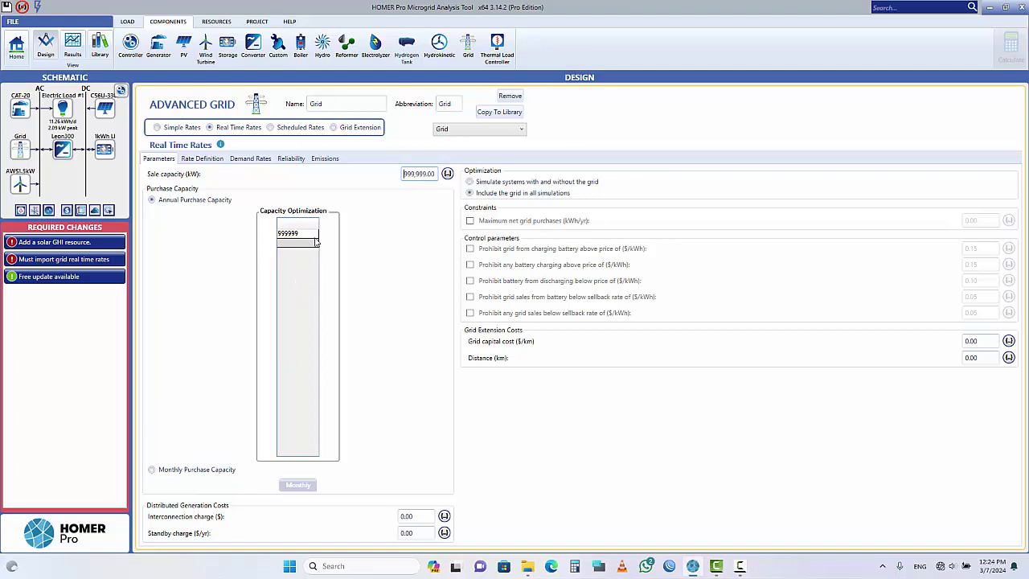
Add a Solar GHI resource and set its data source to import from a time series data file or the library.
left_click(215, 22)
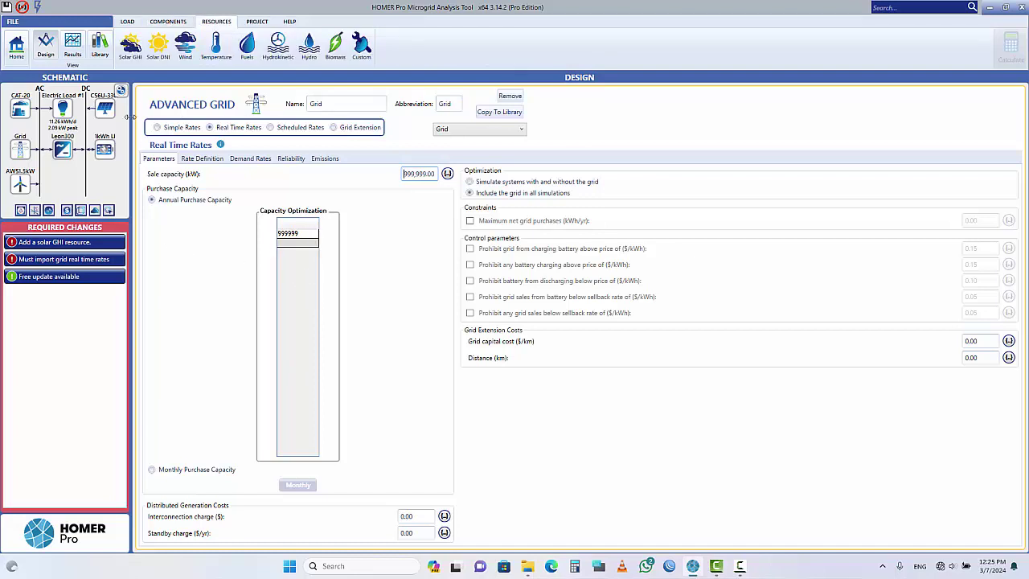
left_click(130, 47)
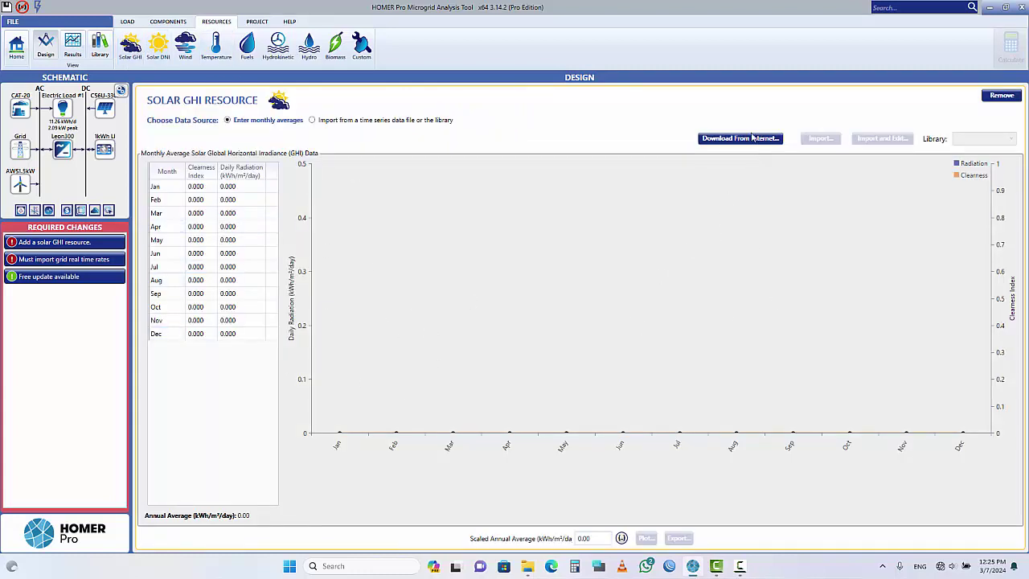
left_click(369, 121)
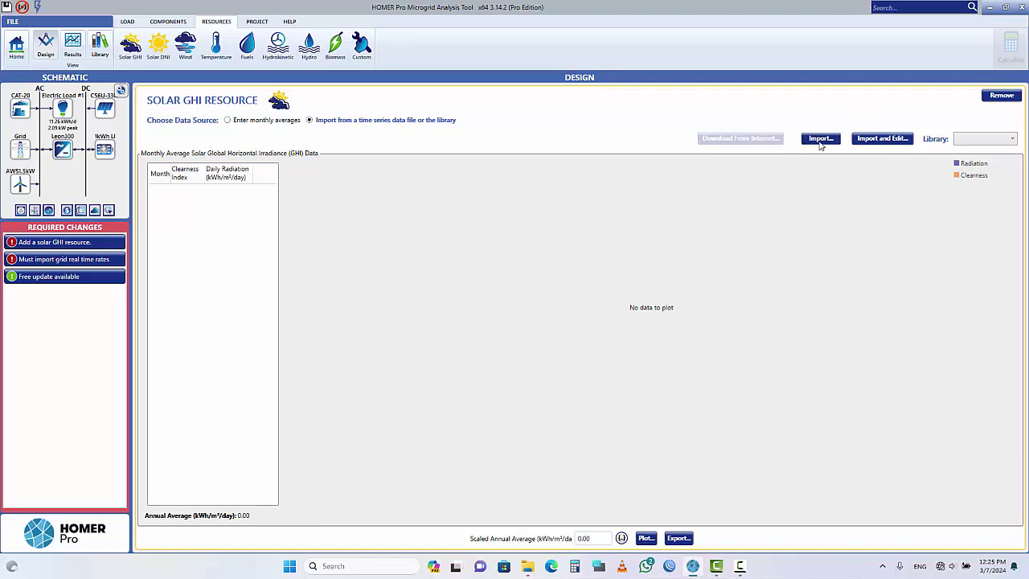
Review the Solar DNI, wind and temperature resource data.
left_click(161, 51)
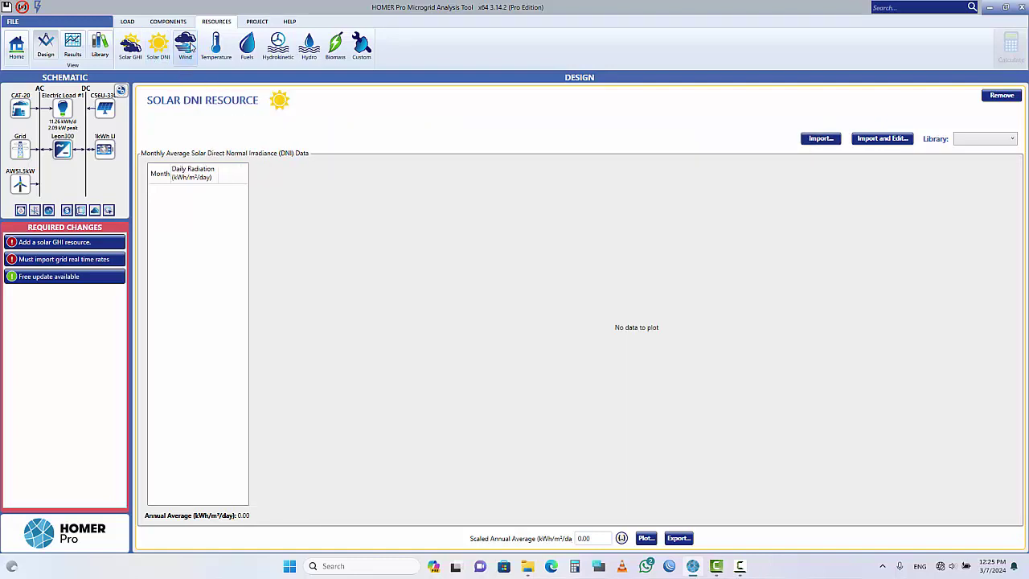
left_click(188, 50)
left_click(214, 53)
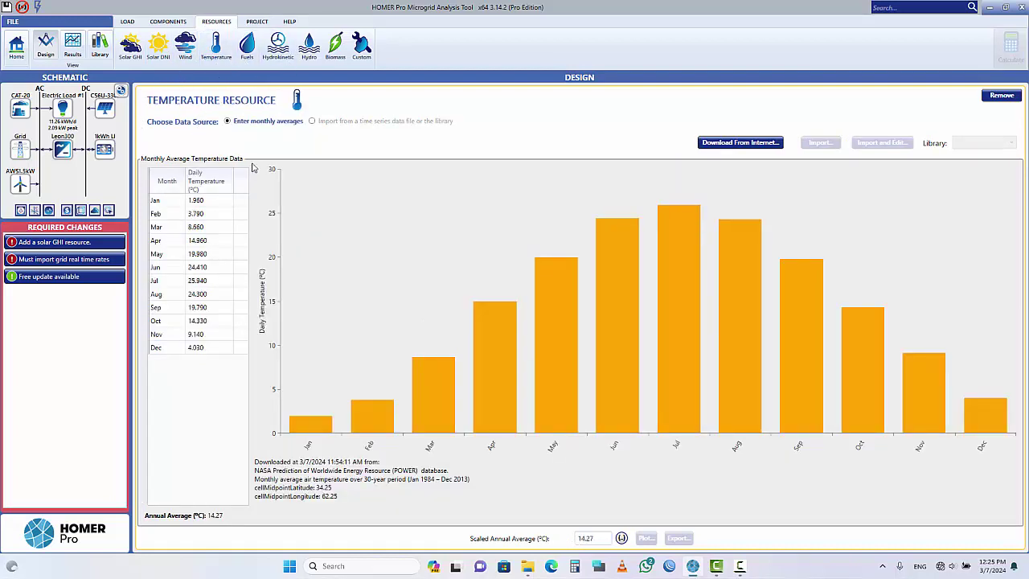
Review the project's economics settings and set the currency to Afghan Afghani.
left_click(258, 22)
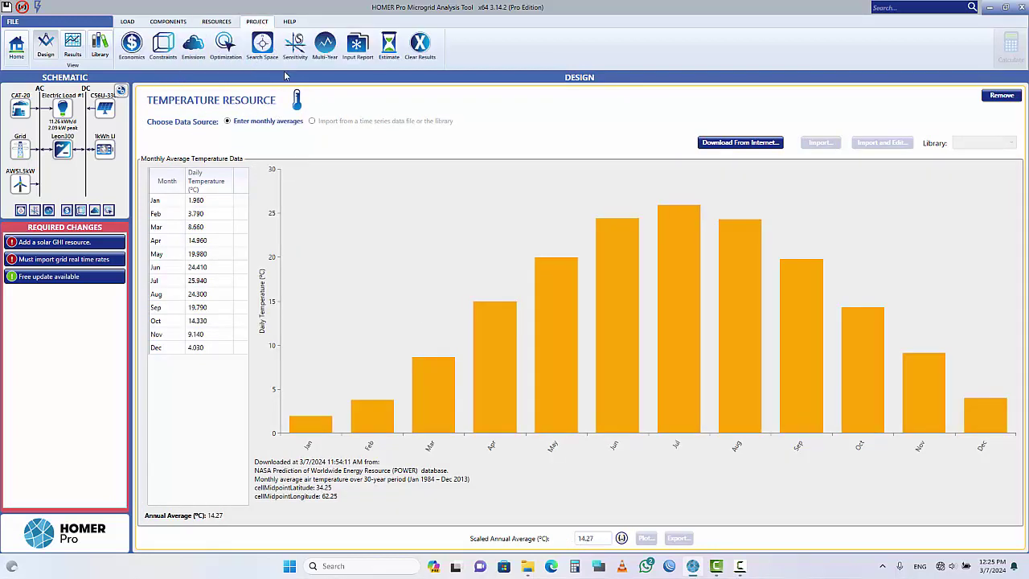
left_click(133, 46)
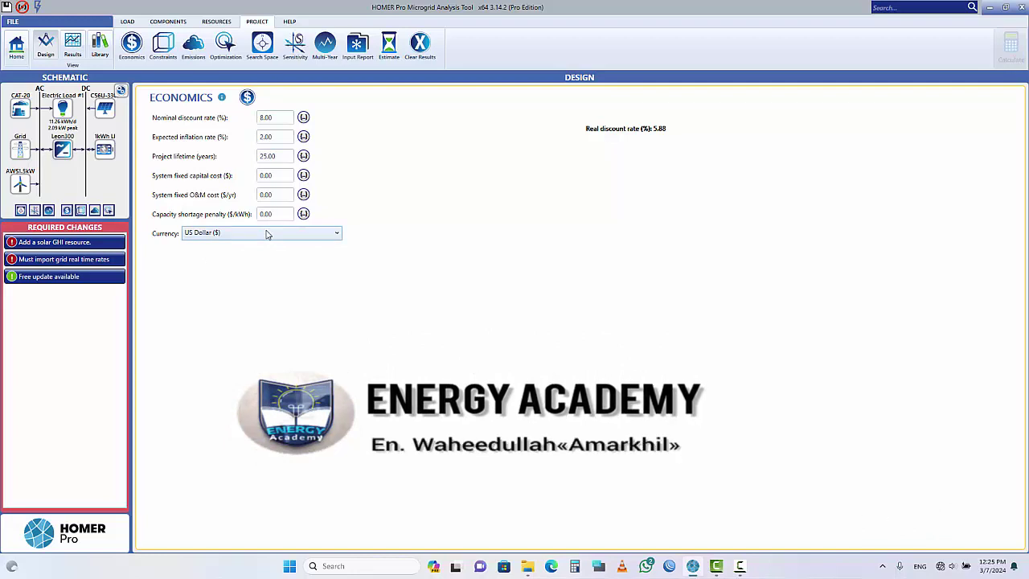
left_click(199, 235)
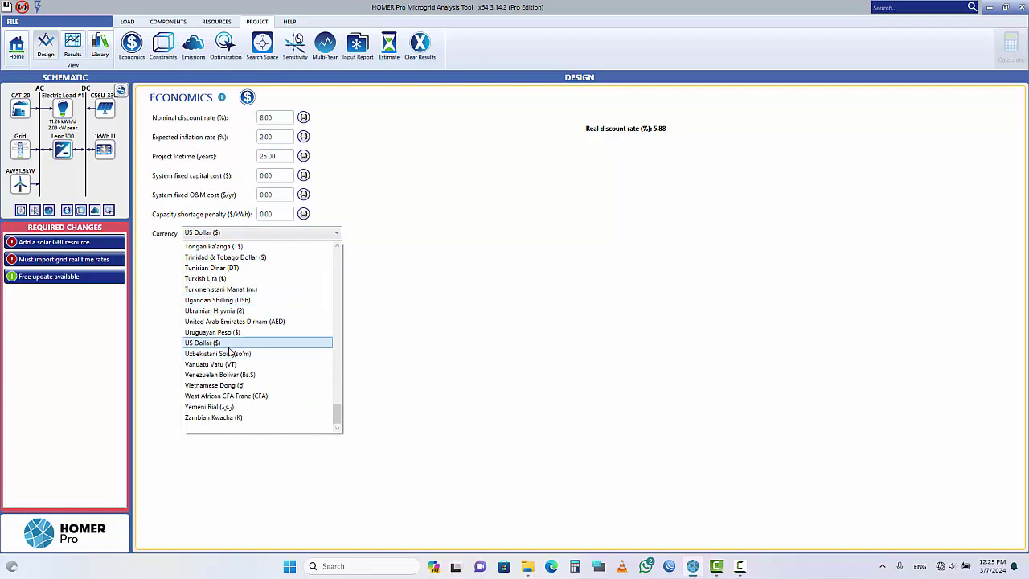
scroll(230, 352, "up", 20)
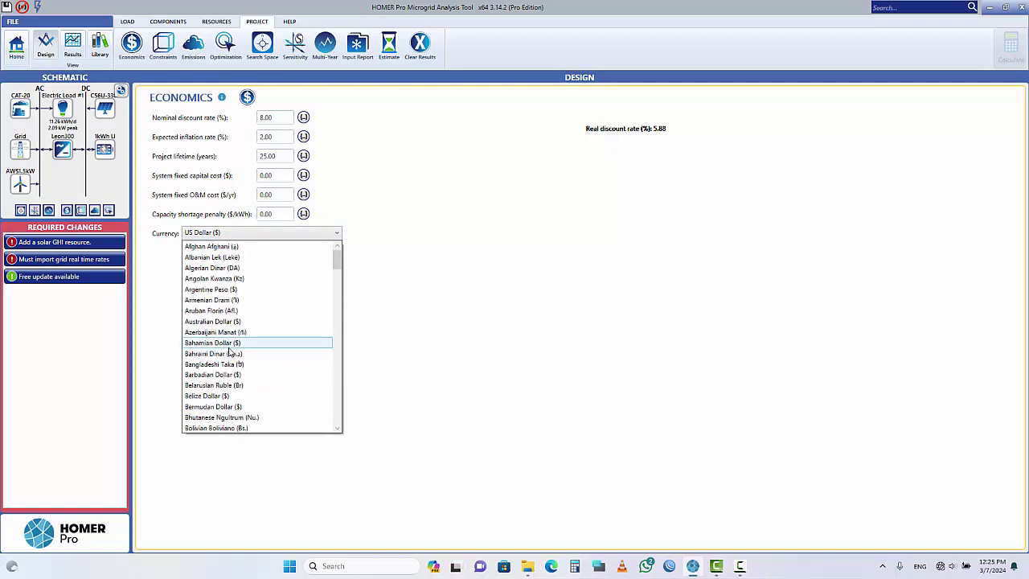
left_click(215, 246)
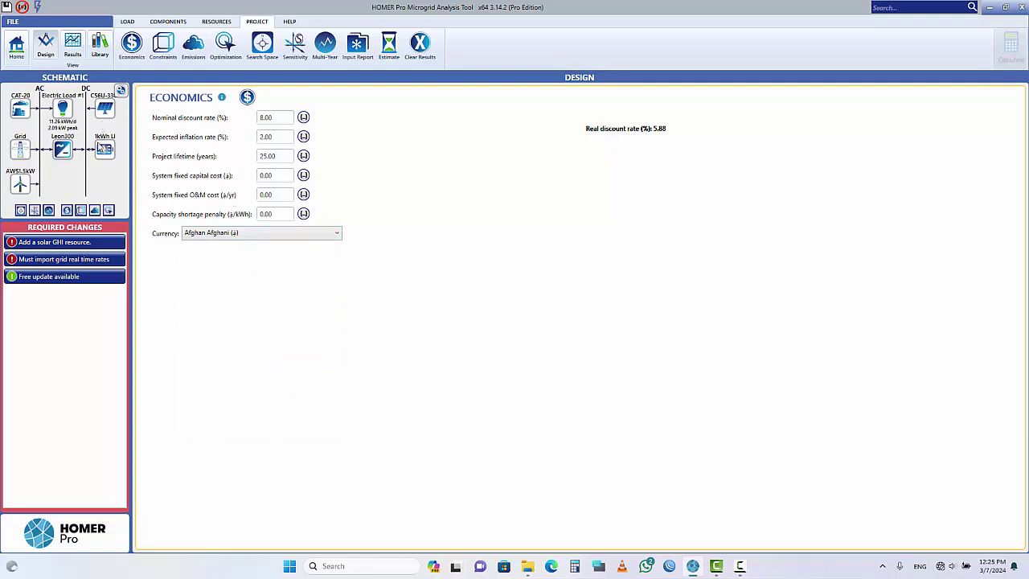
Check the AWS HC 1.5kW wind turbine's settings and costs, and return to the project overview with the location map.
left_click(30, 185)
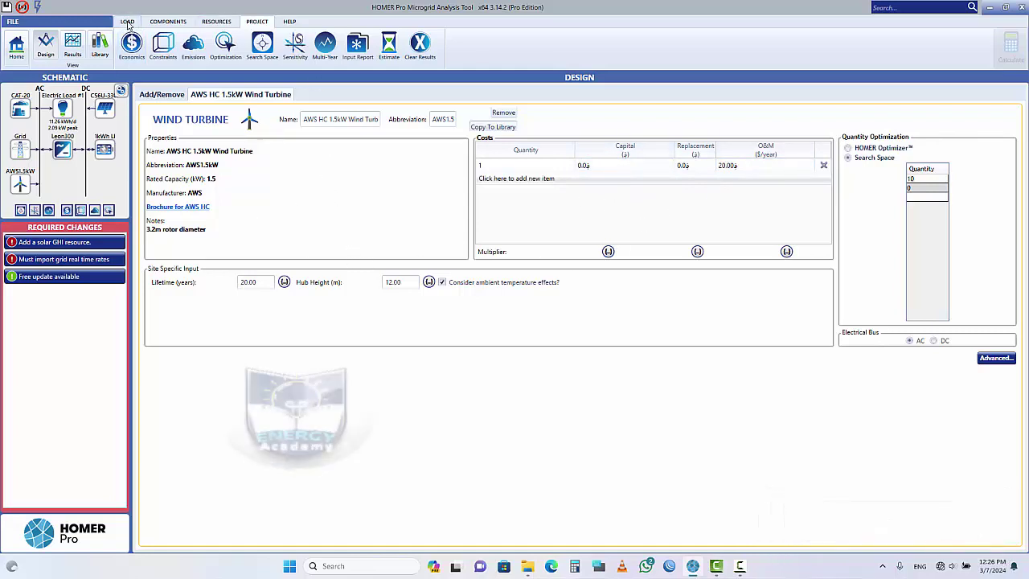
left_click(16, 46)
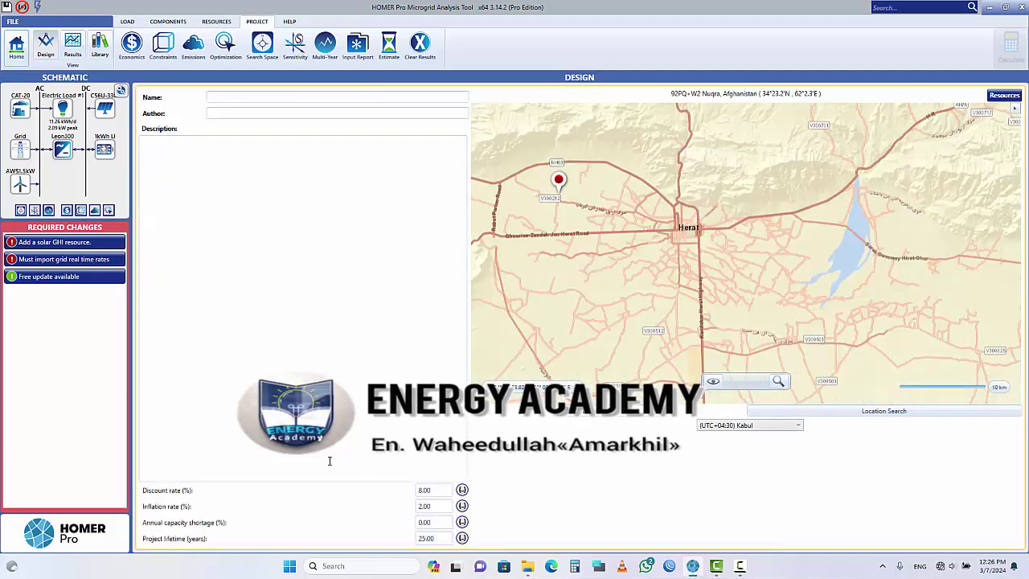